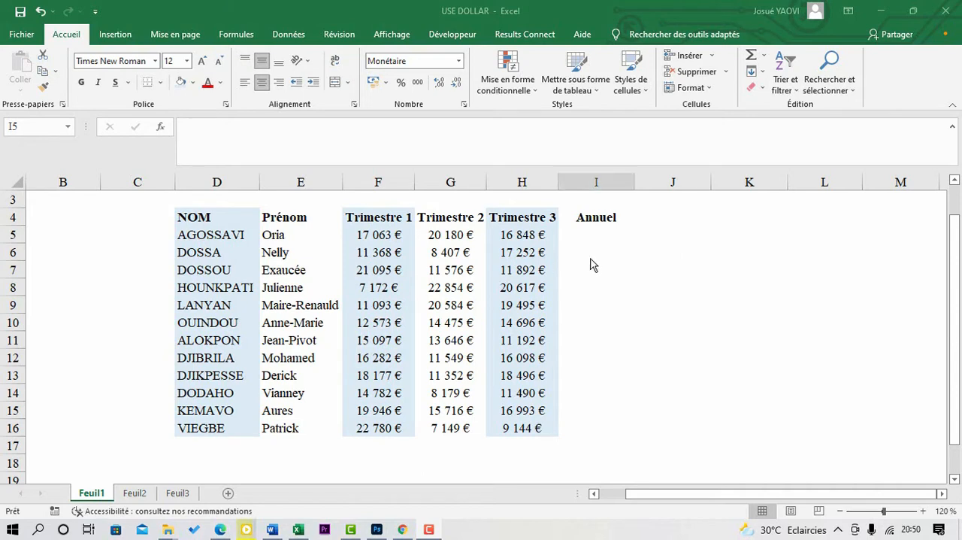
# Step: Enter the formula =F5+G5+H5 in I5 to total the three quarters for the first person
pyautogui.click(604, 233)
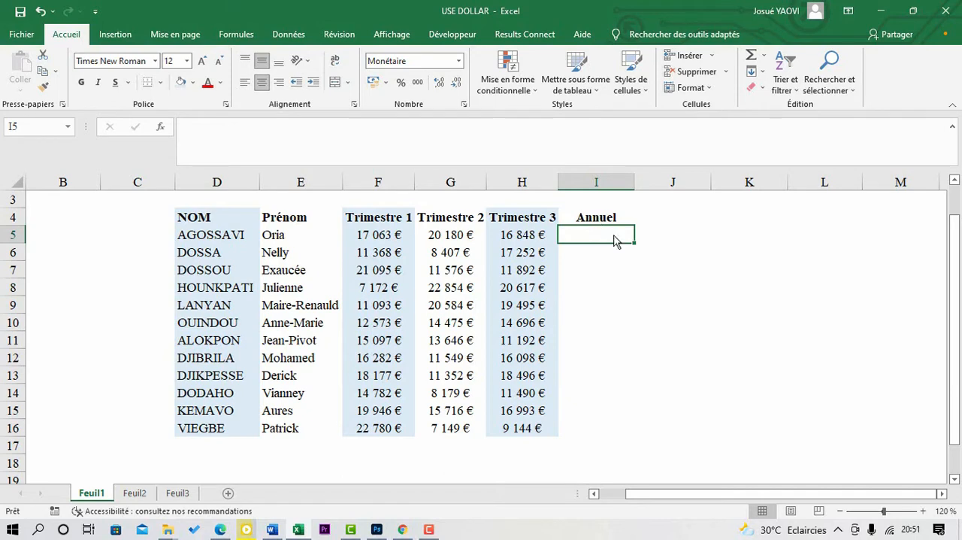
pyautogui.write('=')
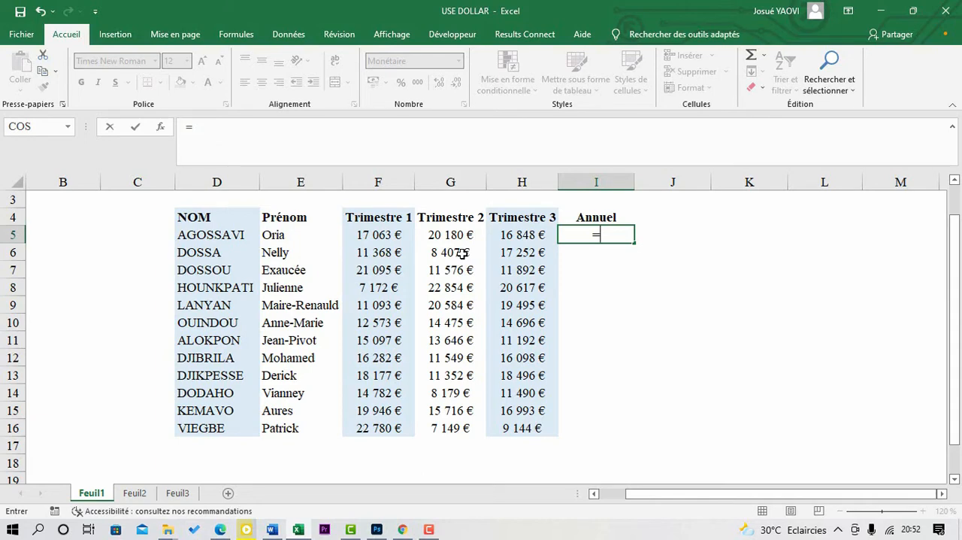
pyautogui.click(376, 235)
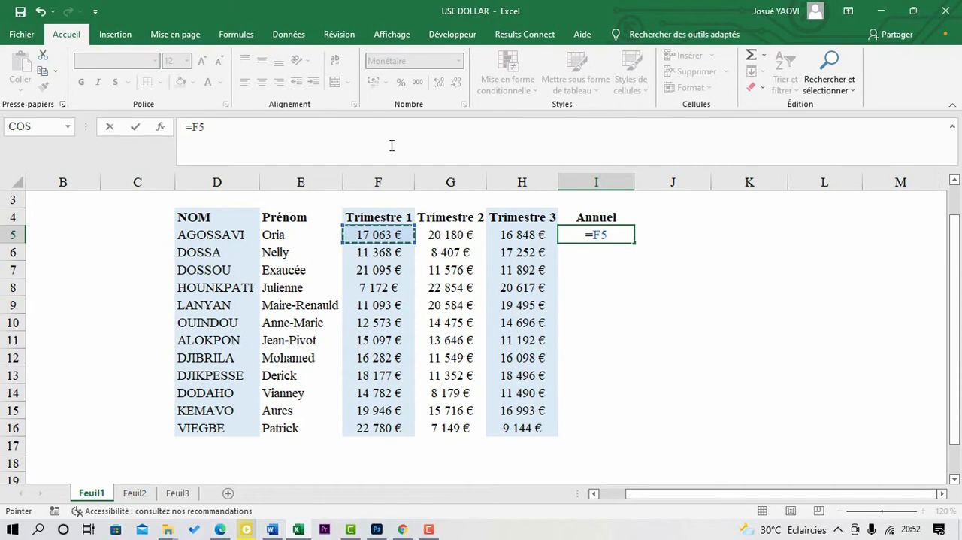
pyautogui.write('+')
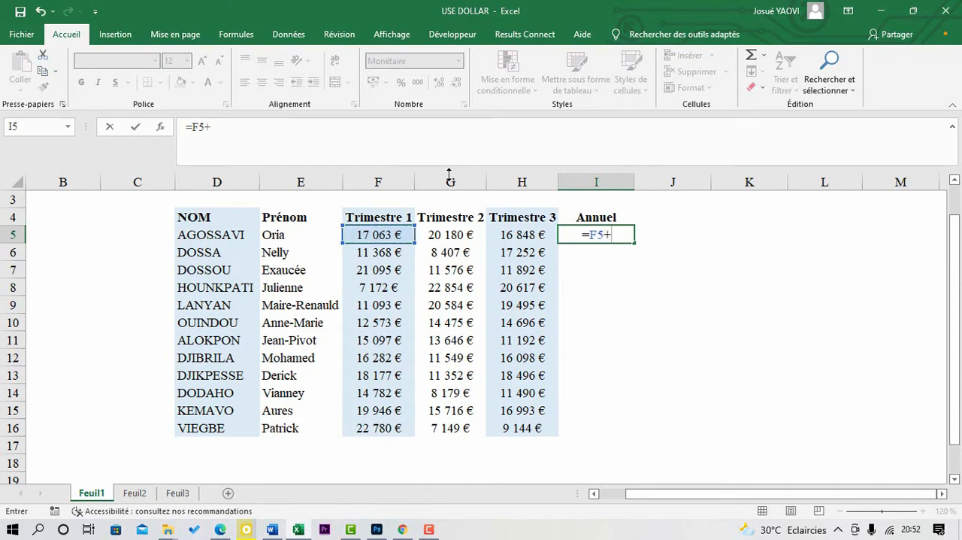
pyautogui.click(456, 232)
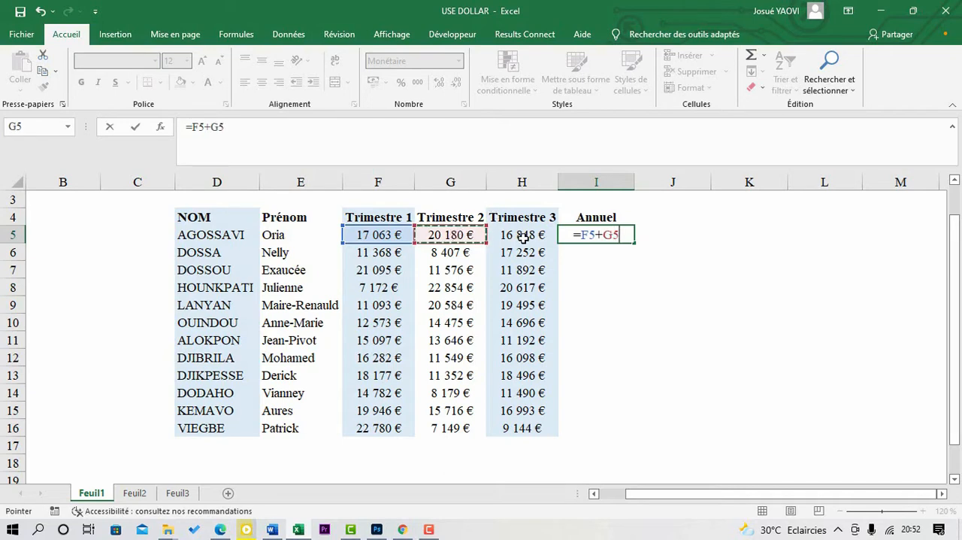
pyautogui.write('+')
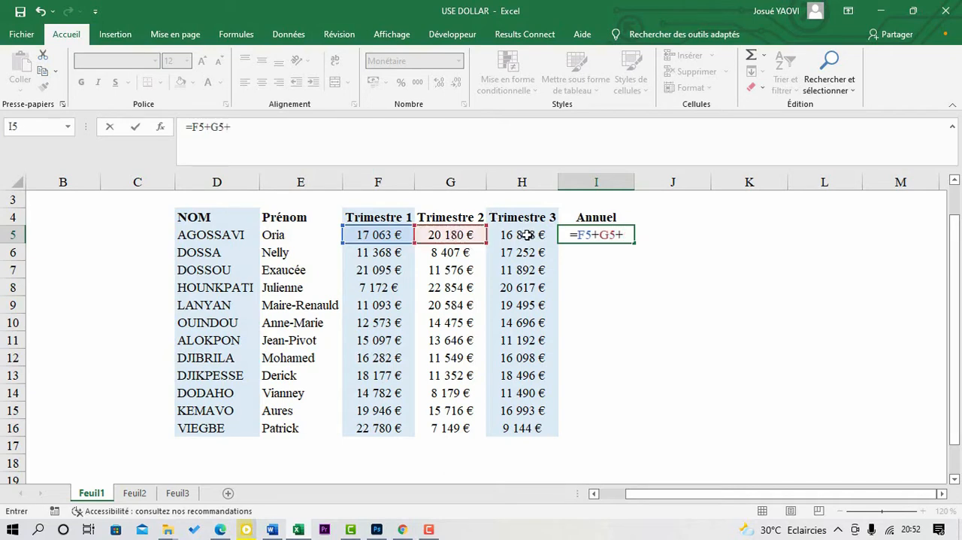
pyautogui.click(516, 236)
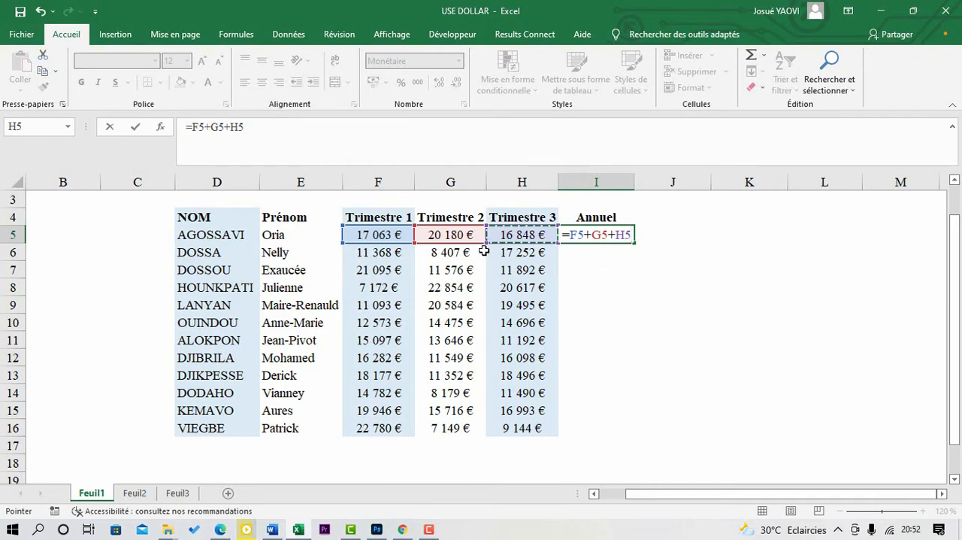
pyautogui.press('Return')
# Step: Fill the I5 formula down the Annuel column to row 16
pyautogui.click(598, 233)
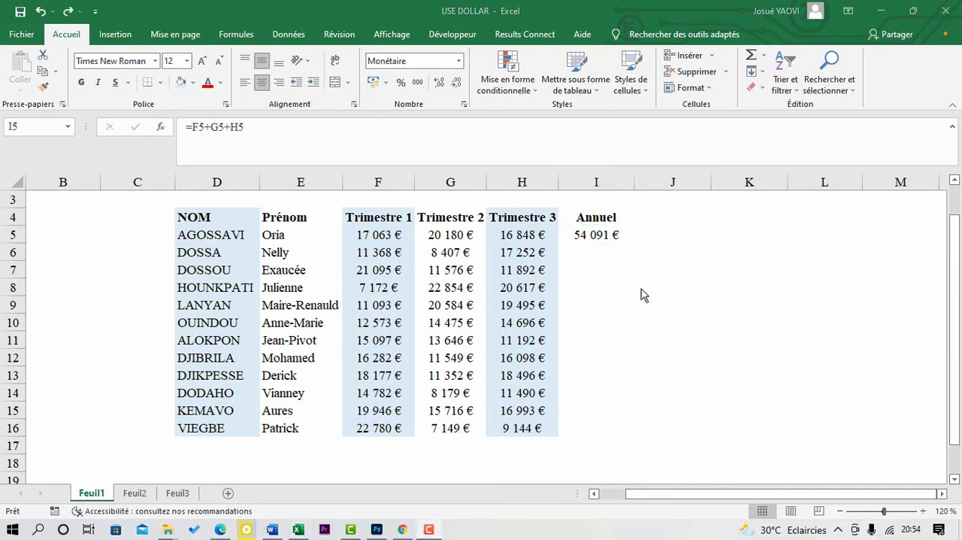
pyautogui.click(598, 234)
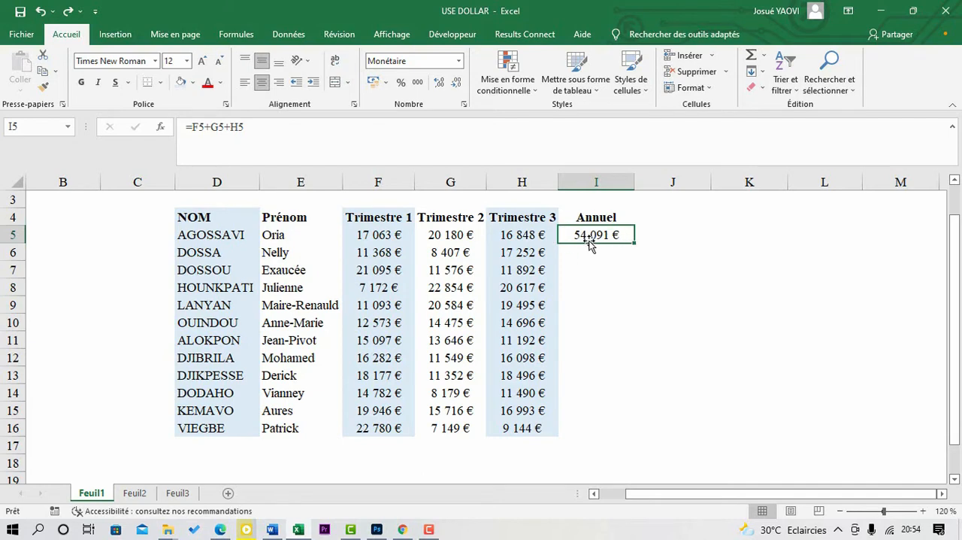
pyautogui.doubleClick(633, 242)
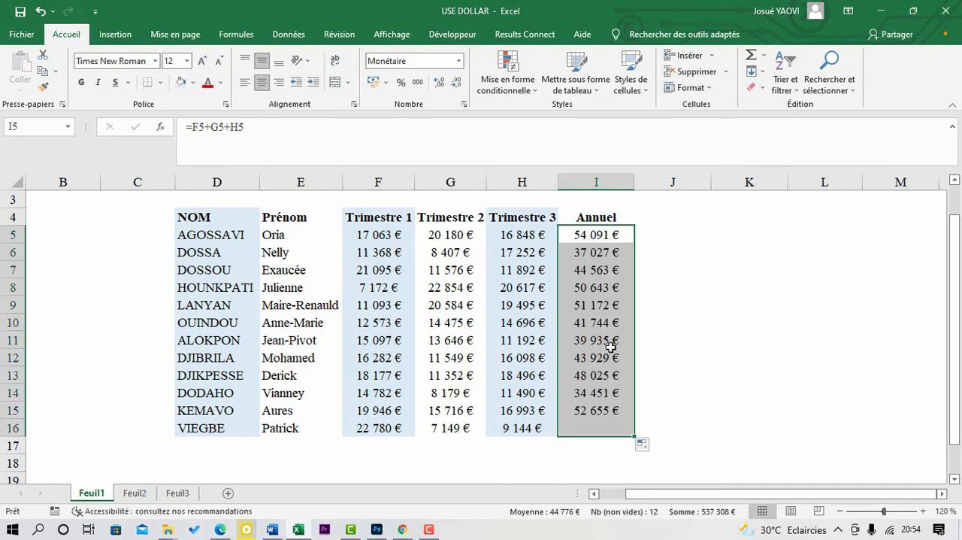
# Step: Inspect the formulas in I5, I6 and further down the Annuel column to compare their row references
pyautogui.click(593, 257)
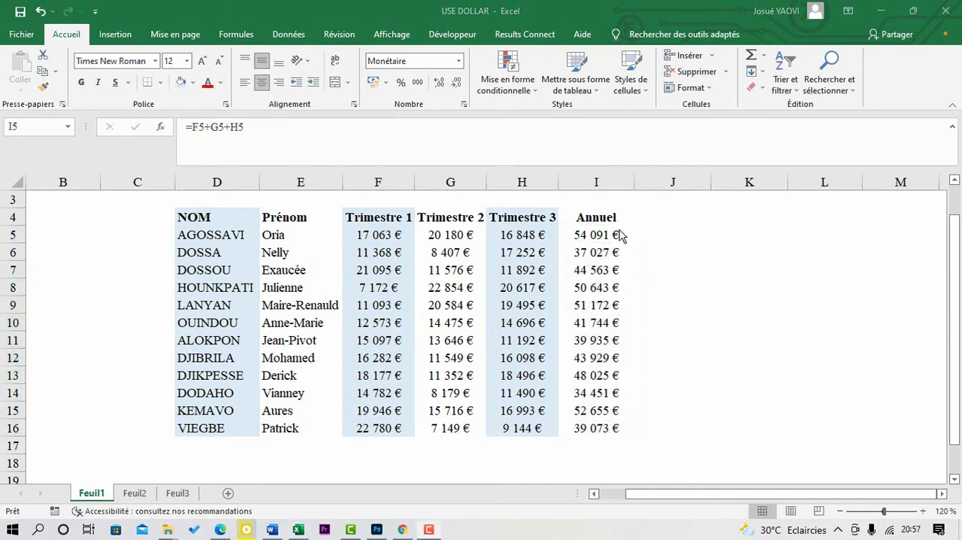
pyautogui.click(611, 235)
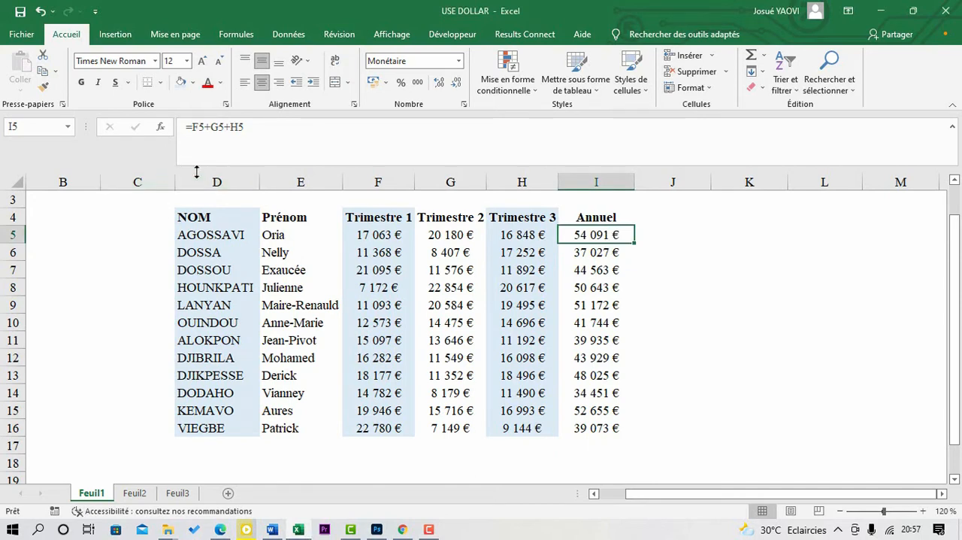
pyautogui.click(263, 130)
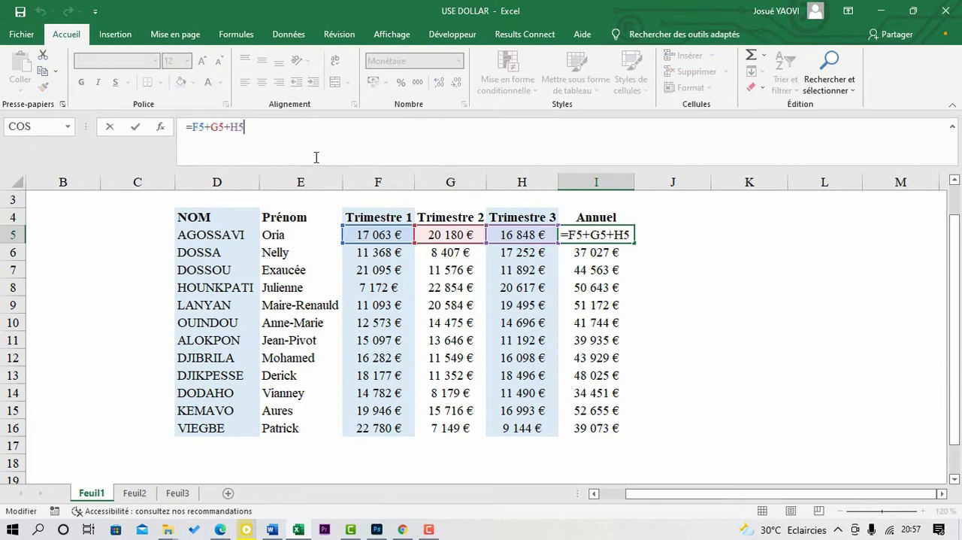
pyautogui.press('Return')
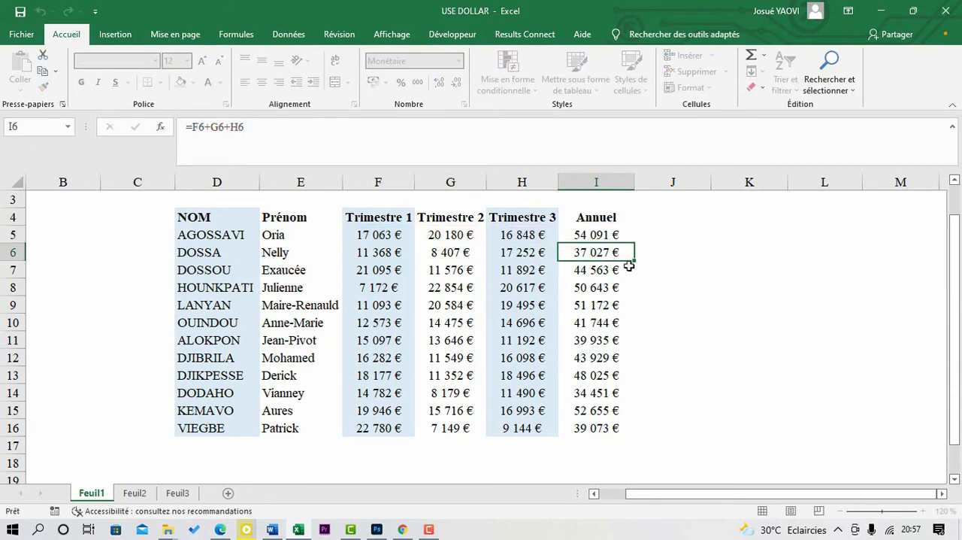
pyautogui.click(262, 124)
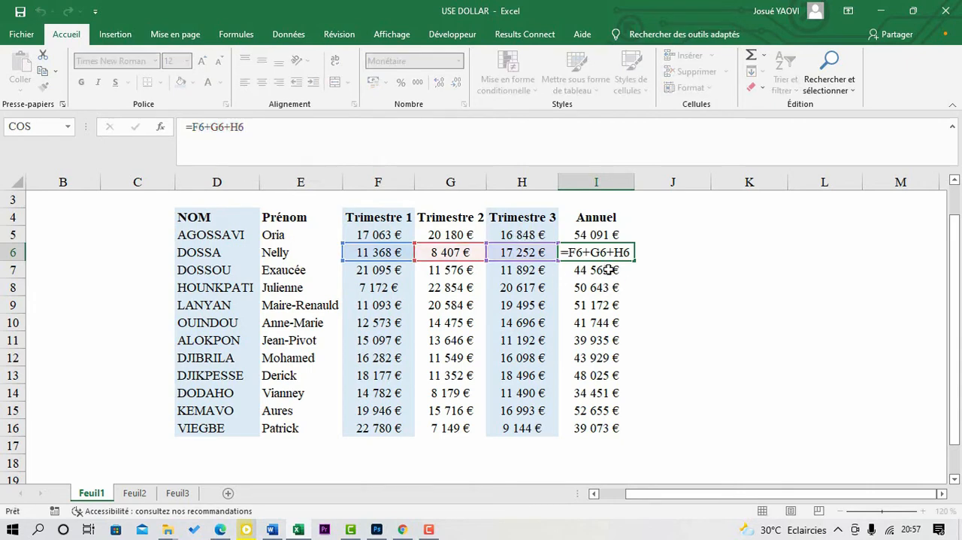
pyautogui.press('Return')
pyautogui.press('Return')
pyautogui.click(596, 302)
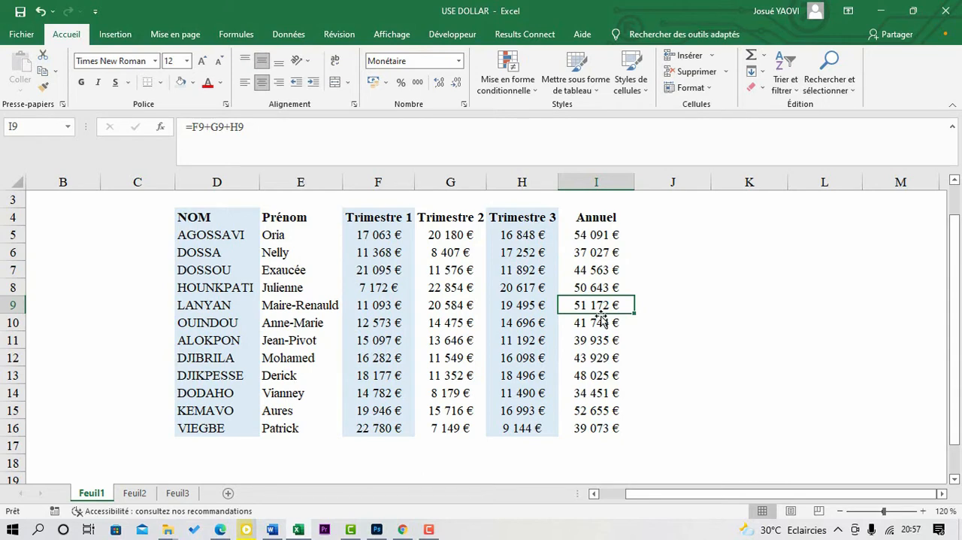
# Step: Fill the I5 formula across row 5 into J5 and K5
pyautogui.click(607, 235)
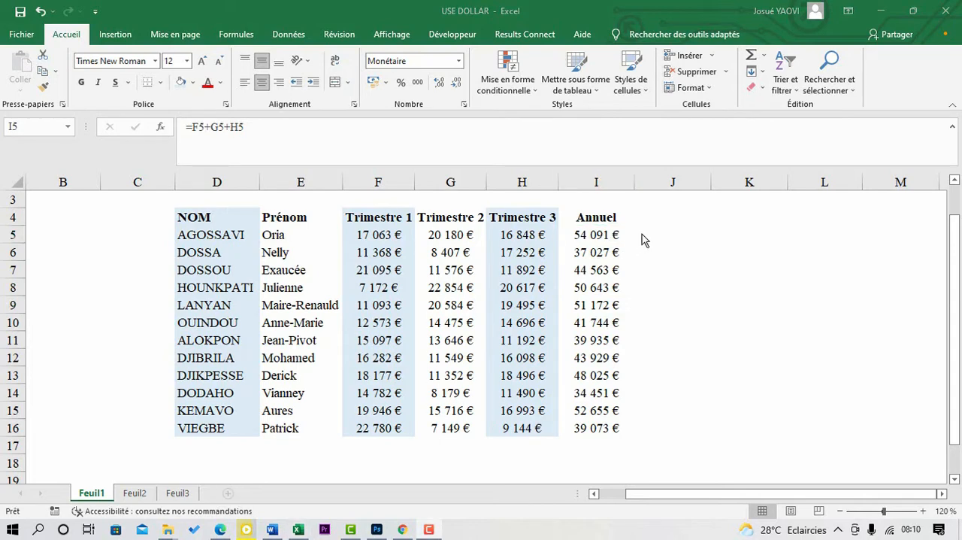
pyautogui.click(608, 236)
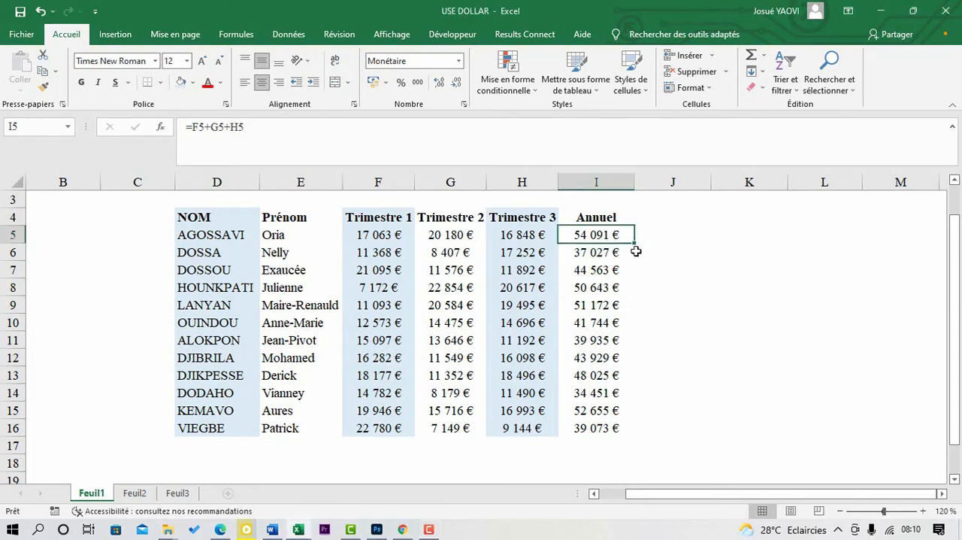
pyautogui.moveTo(634, 242); pyautogui.dragTo(782, 240)
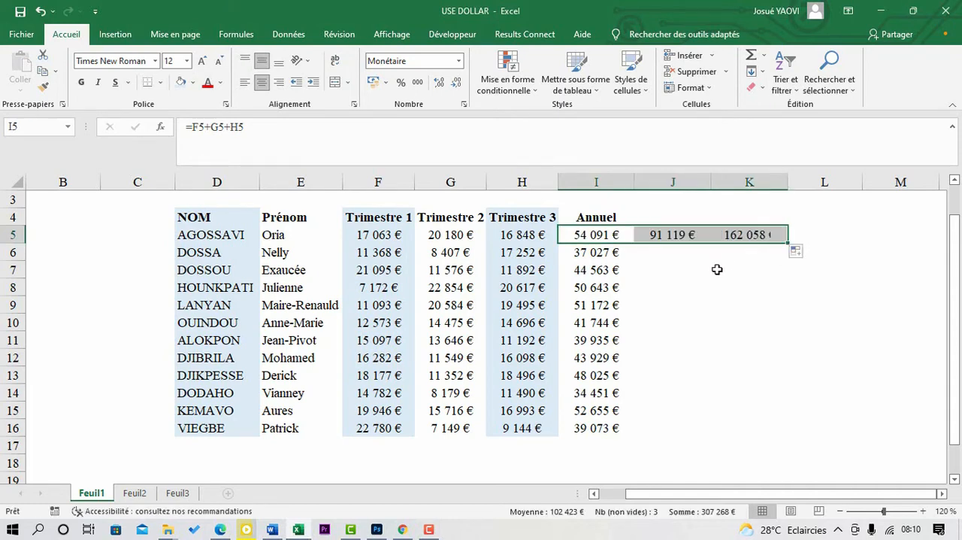
# Step: Examine the copied formulas in J5 and K5 and compare their column references with the formula in I5
pyautogui.click(680, 236)
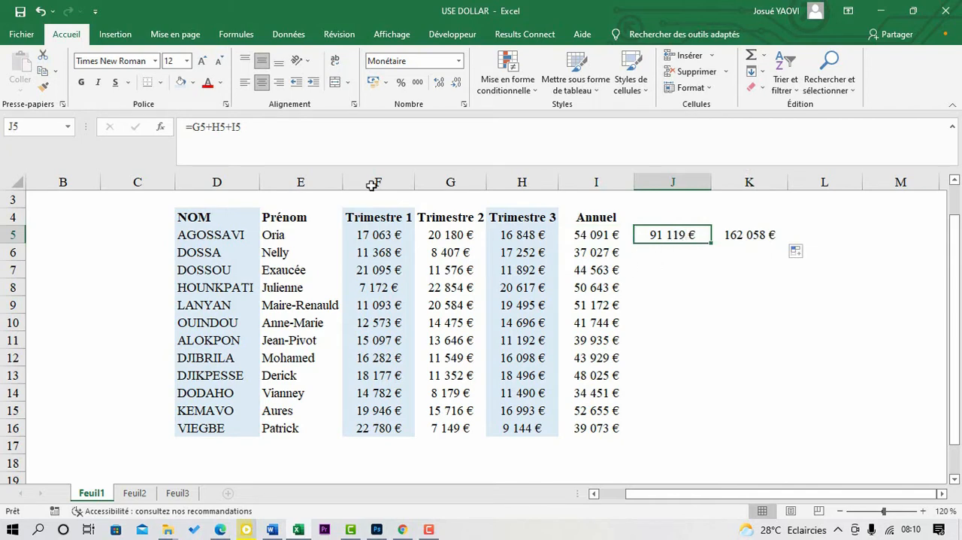
pyautogui.click(231, 127)
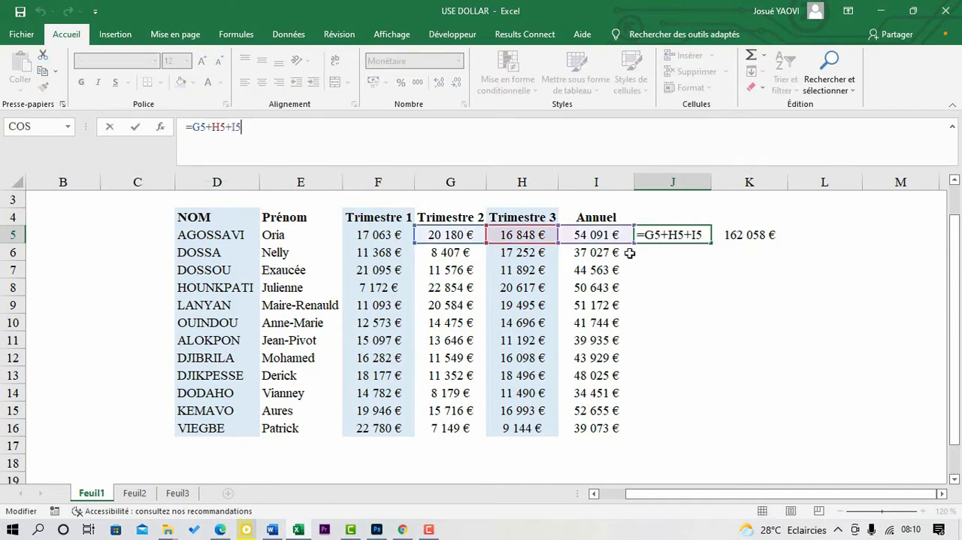
pyautogui.click(597, 234)
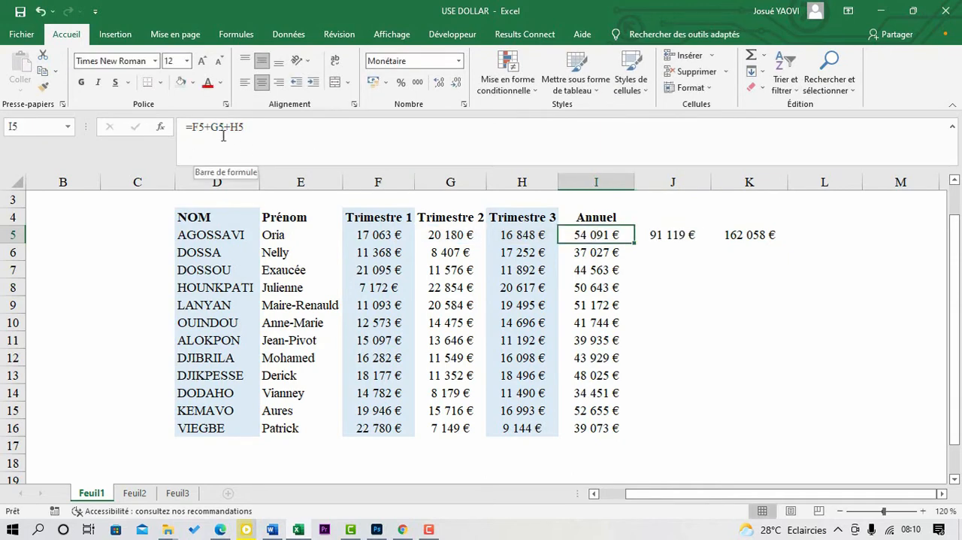
pyautogui.click(672, 239)
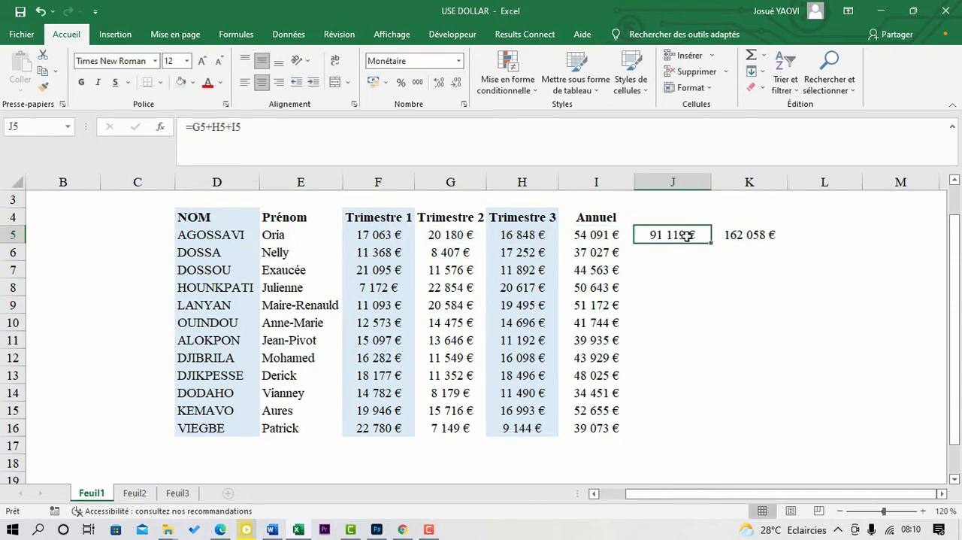
pyautogui.doubleClick(674, 235)
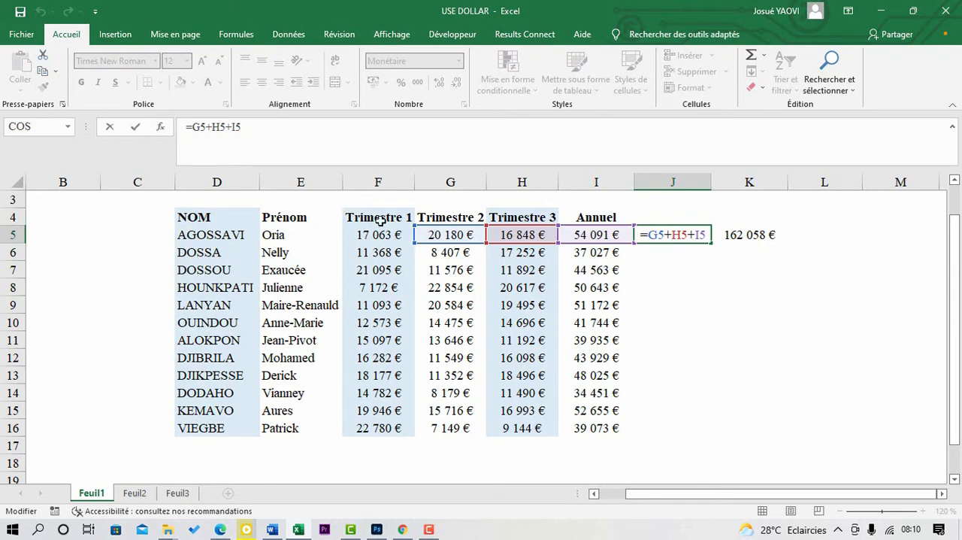
pyautogui.click(743, 236)
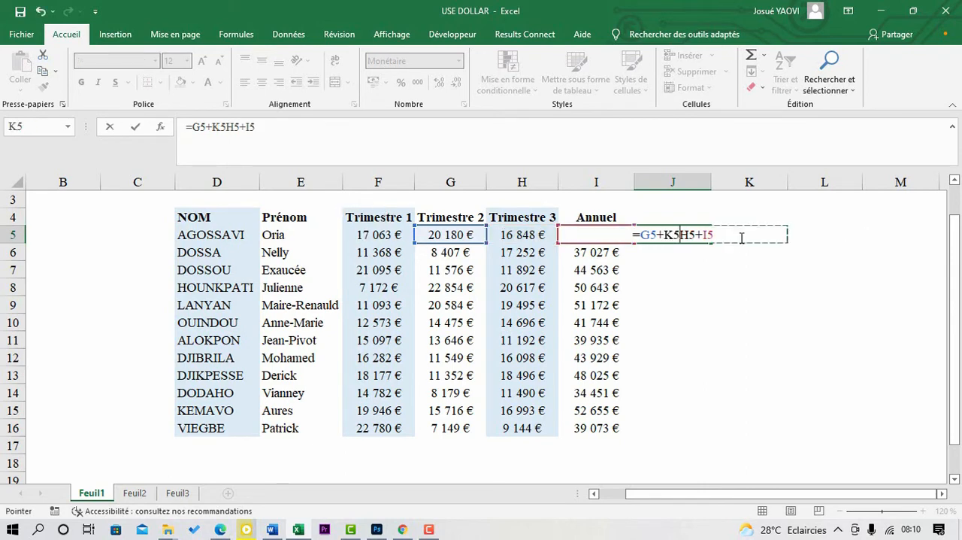
pyautogui.press('Escape')
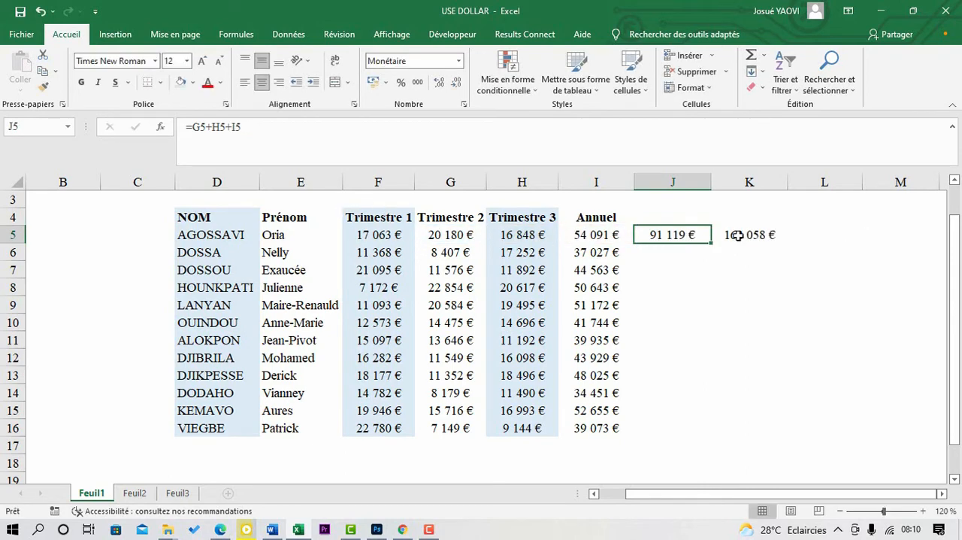
pyautogui.click(739, 236)
pyautogui.doubleClick(740, 236)
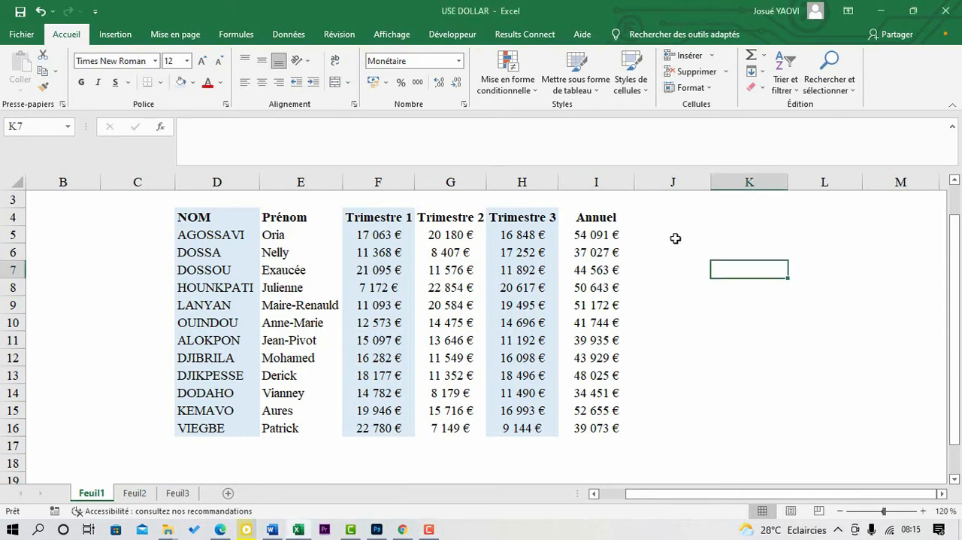
# Step: Build the formula =F5+G5+H5 in J5 from the first person's three quarterly amounts
pyautogui.click(676, 238)
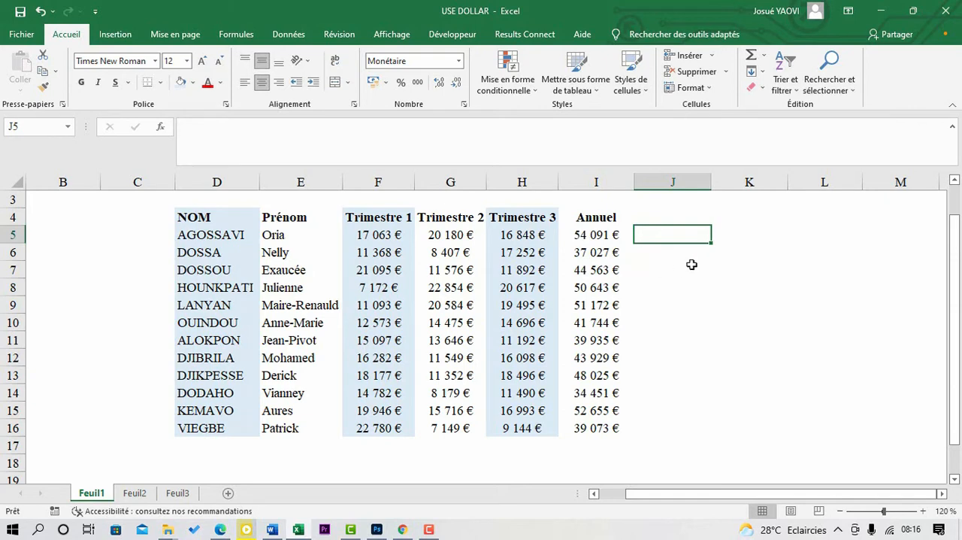
pyautogui.write('=')
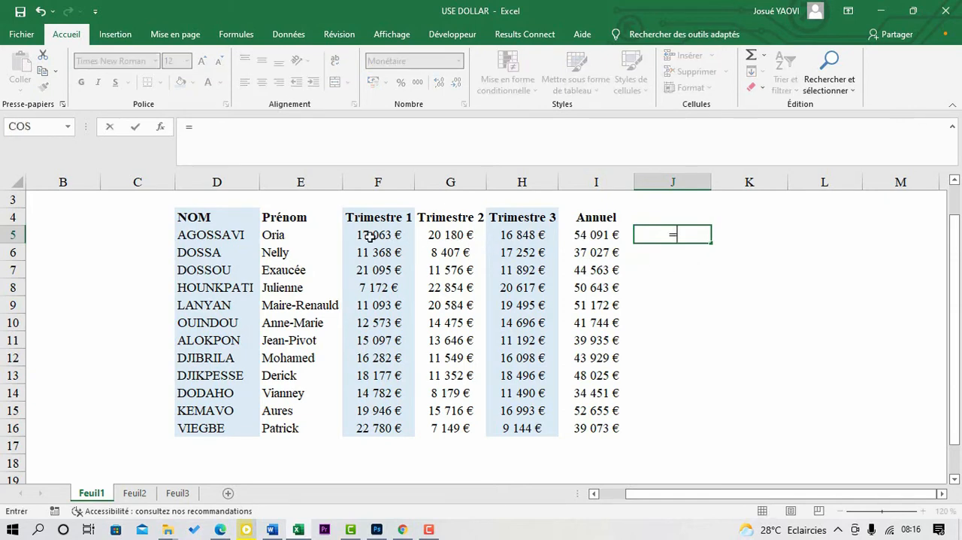
pyautogui.click(401, 237)
pyautogui.write('+')
pyautogui.click(434, 236)
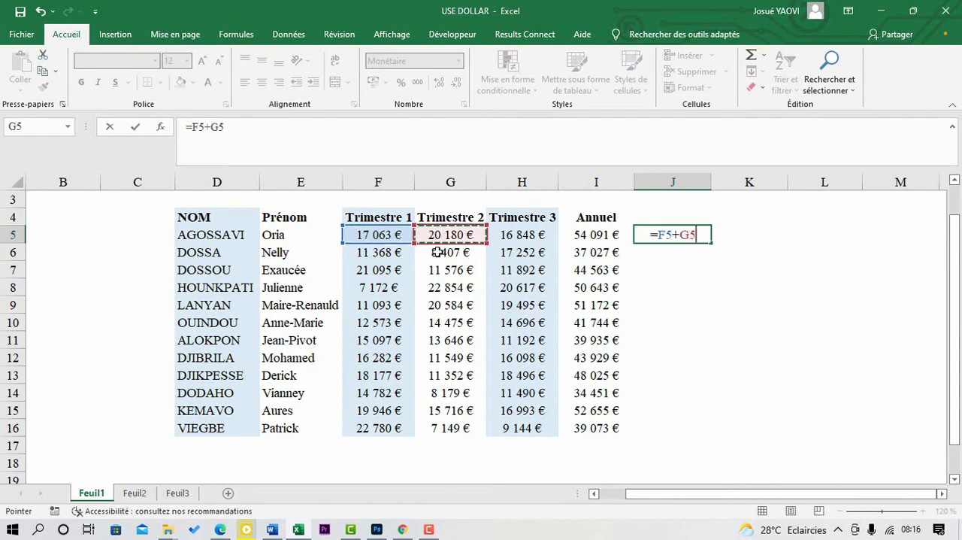
pyautogui.write('+')
pyautogui.click(513, 236)
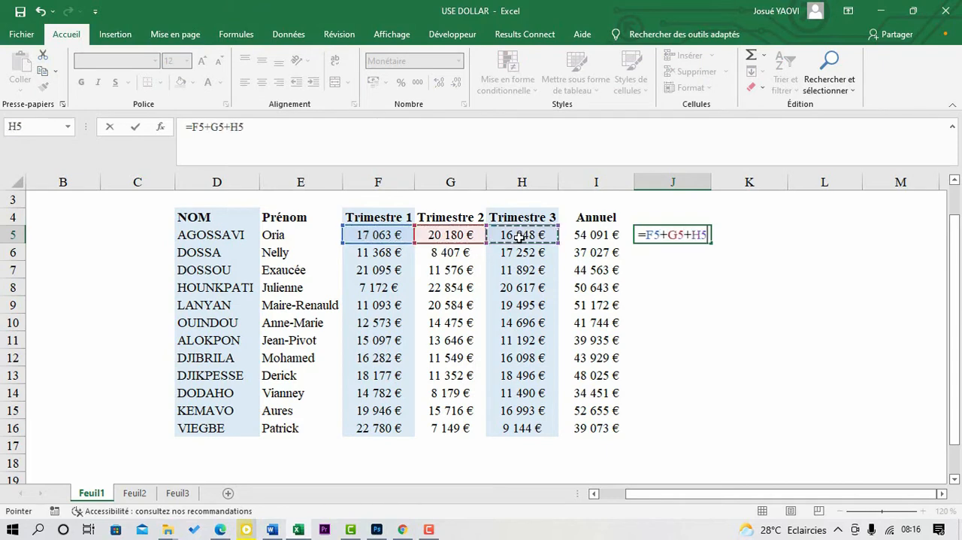
# Step: Make all three references in the J5 formula absolute so it reads =$F$5+$G$5+$H$5
pyautogui.click(636, 234)
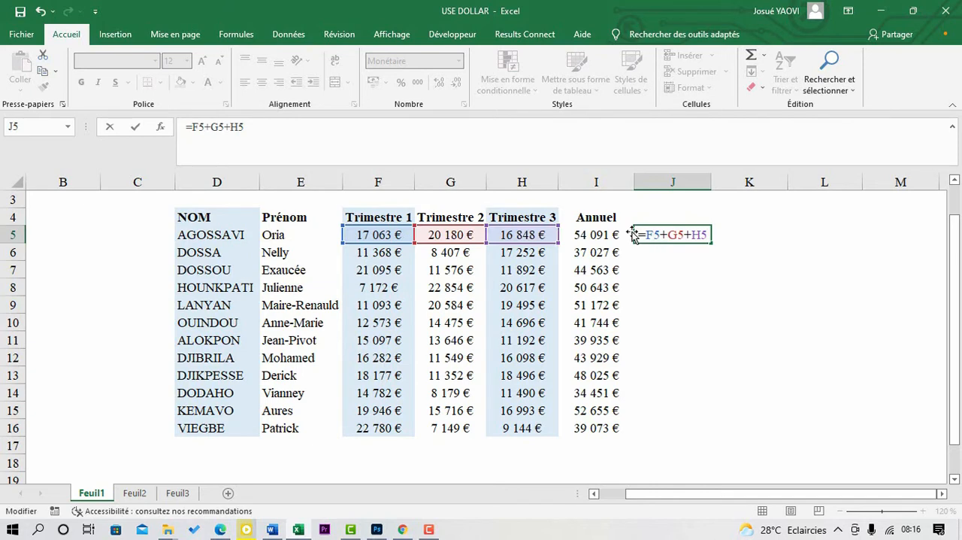
pyautogui.click(654, 234)
pyautogui.click(647, 234)
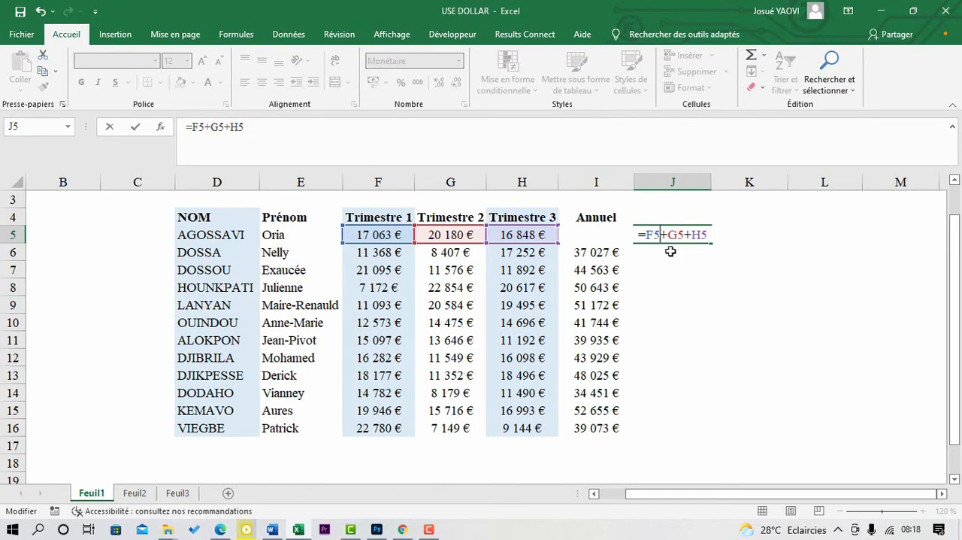
pyautogui.press('F4')
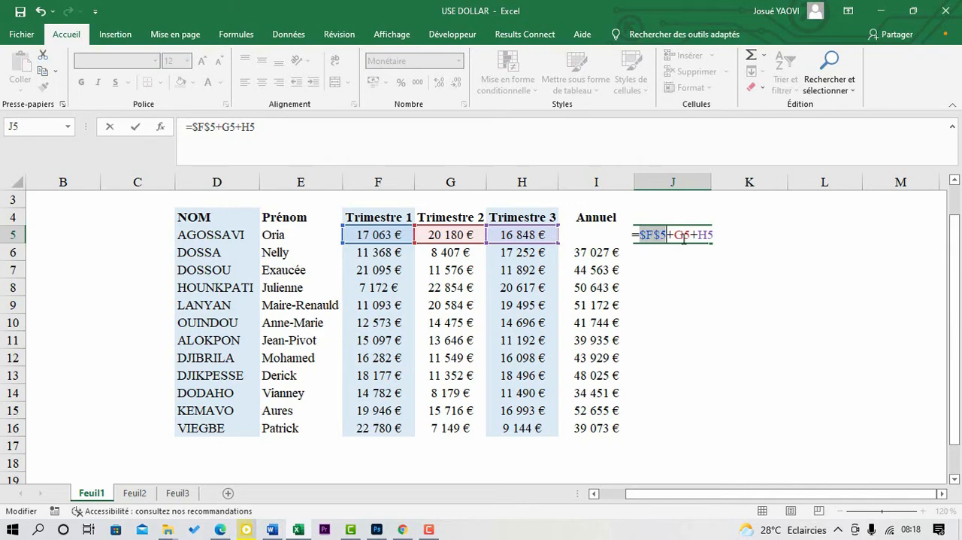
pyautogui.click(682, 235)
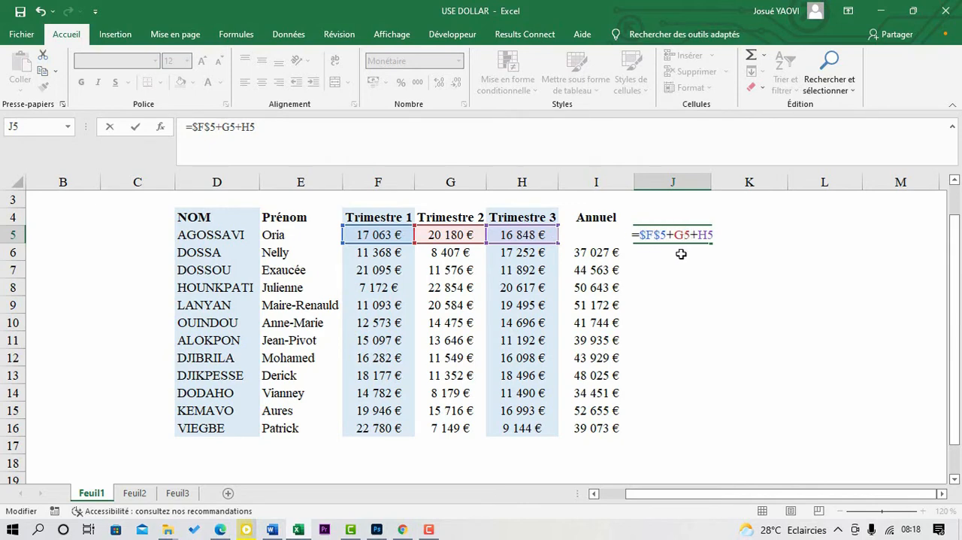
pyautogui.press('F4')
pyautogui.press('Right')
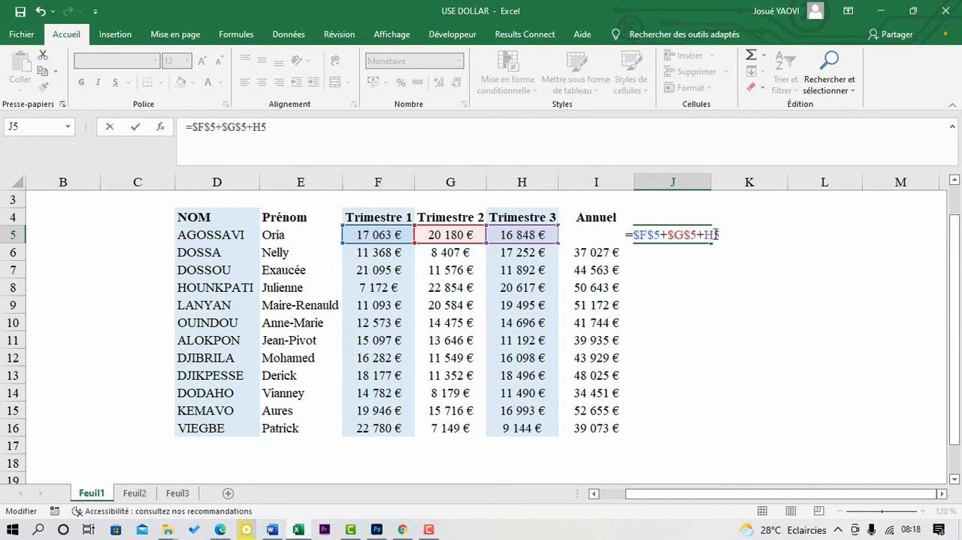
pyautogui.press('F4')
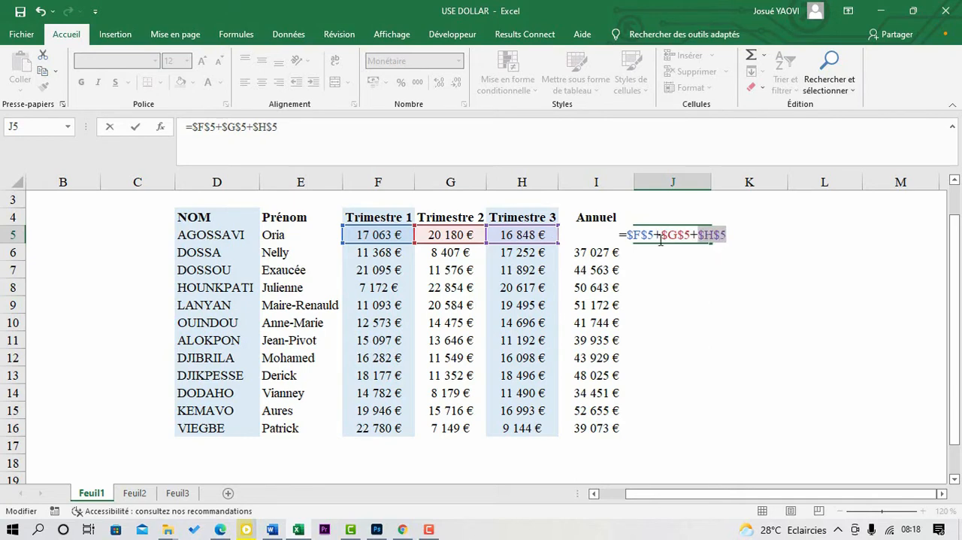
pyautogui.click(729, 235)
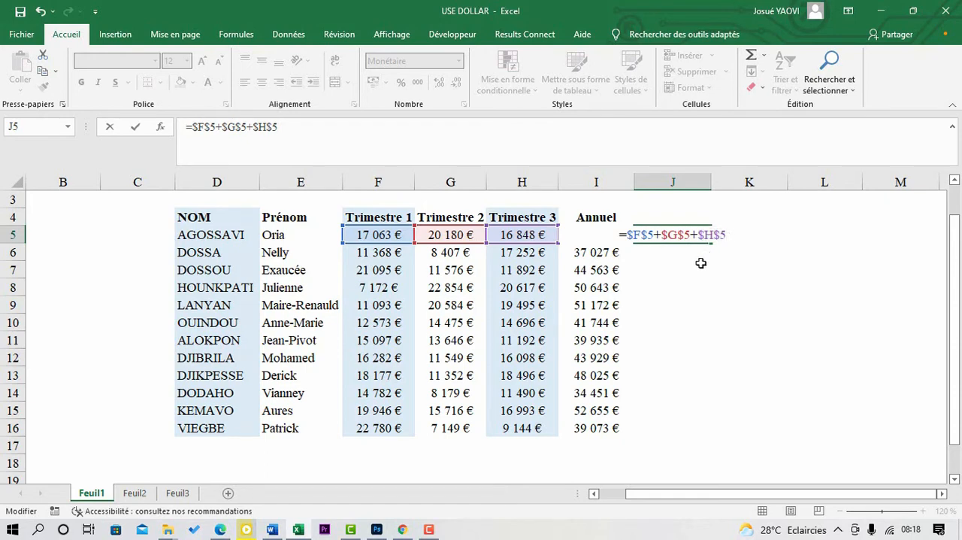
pyautogui.press('Return')
# Step: Fill the absolute-reference formula in J5 down through J16 and check one of the copied cells
pyautogui.click(685, 235)
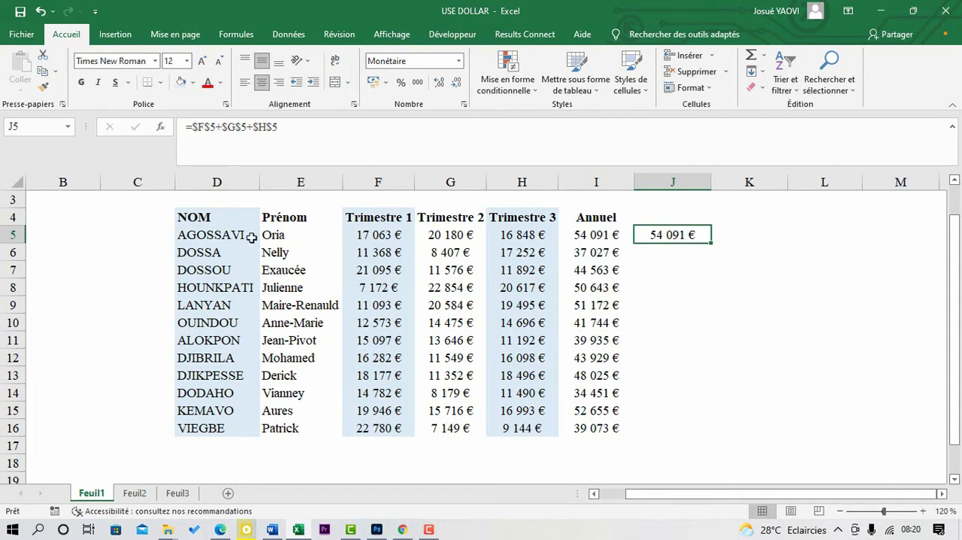
pyautogui.click(674, 240)
pyautogui.moveTo(711, 242); pyautogui.dragTo(686, 434)
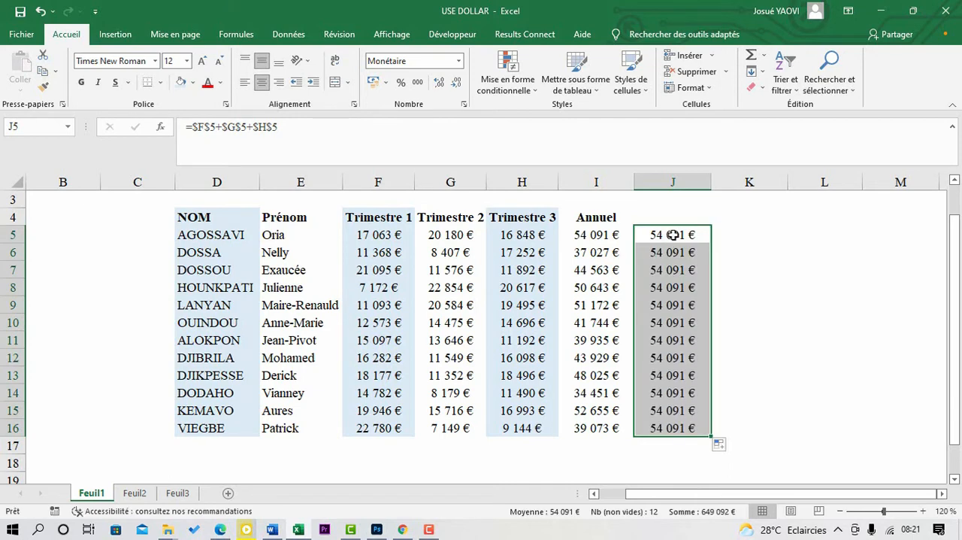
pyautogui.click(682, 269)
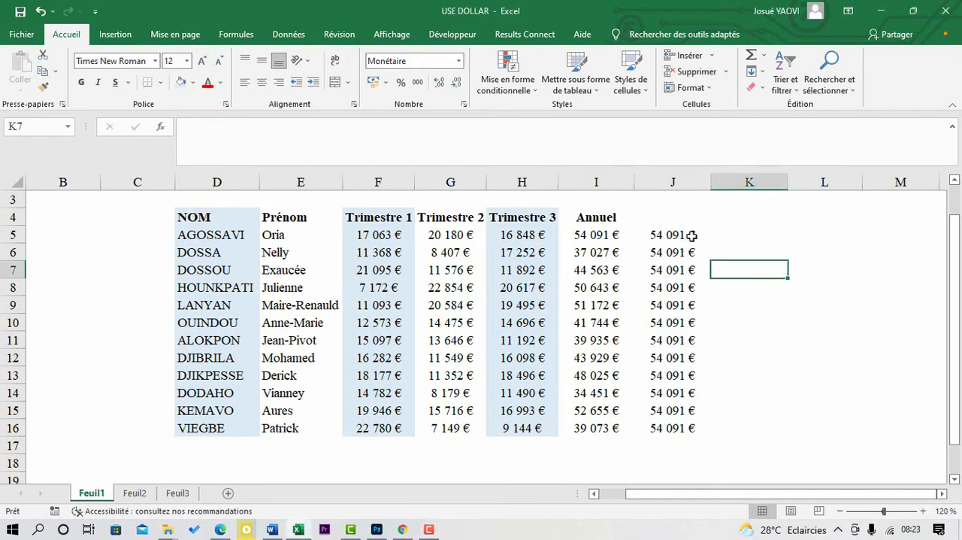
# Step: Fill the J5 formula across into K5 and check the references in the copy
pyautogui.click(688, 235)
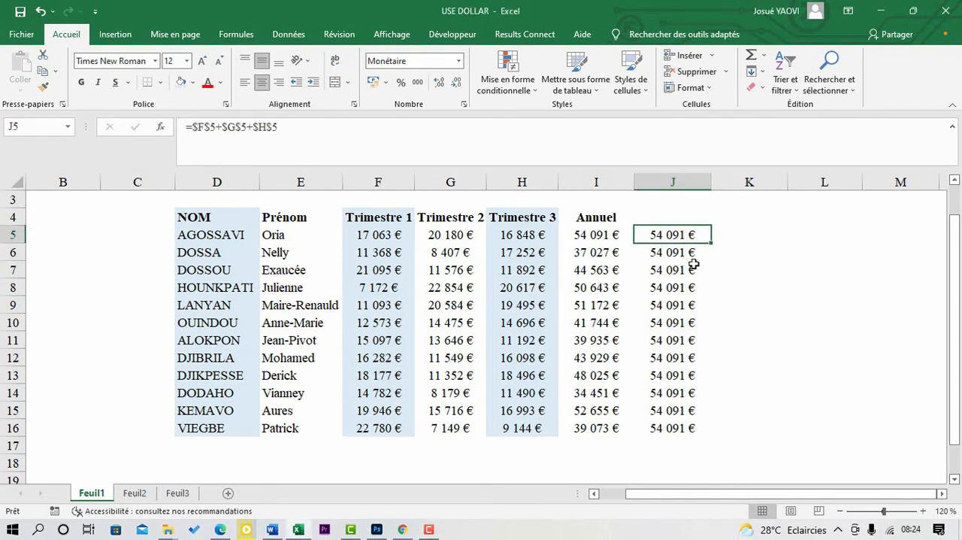
pyautogui.moveTo(713, 244); pyautogui.dragTo(796, 256)
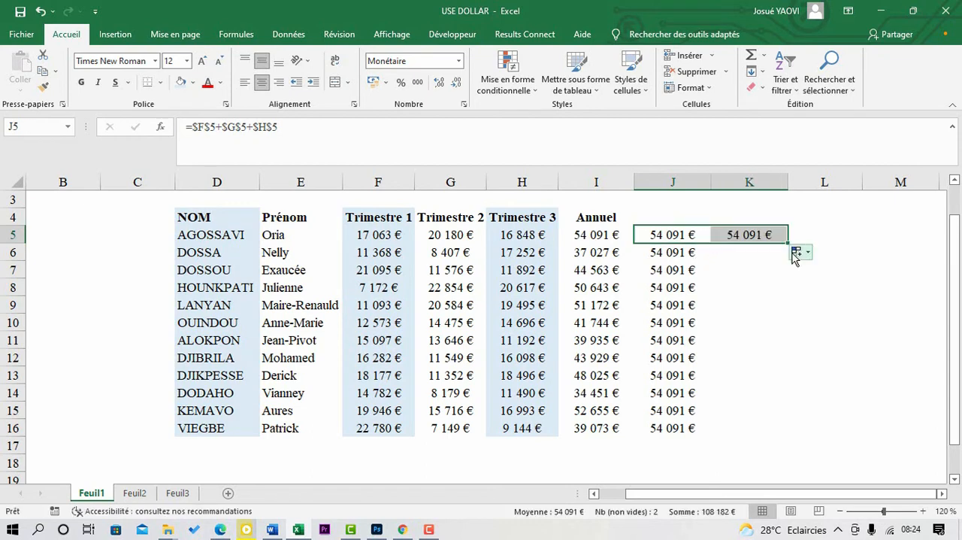
pyautogui.click(743, 234)
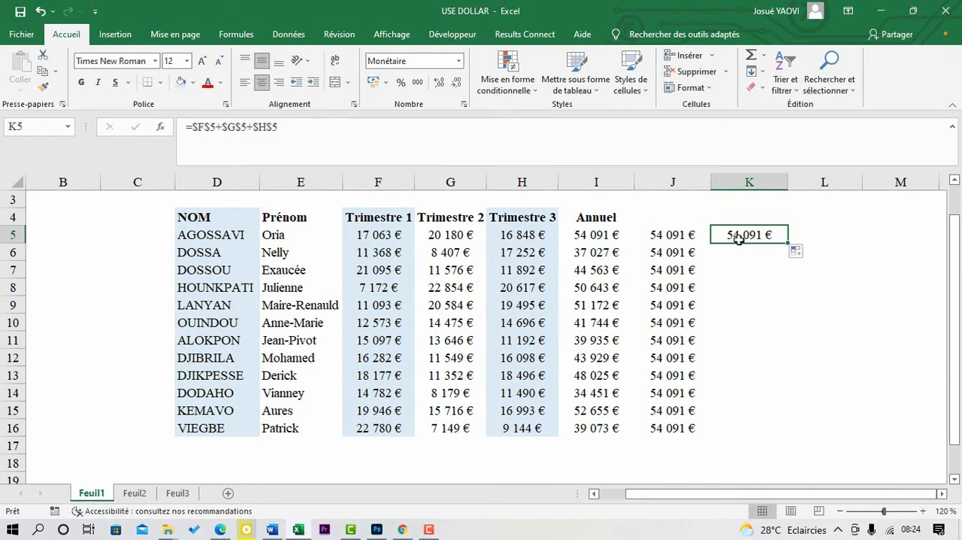
# Step: Copy J5 and paste only its formula into L8, without the source formatting
pyautogui.click(661, 235)
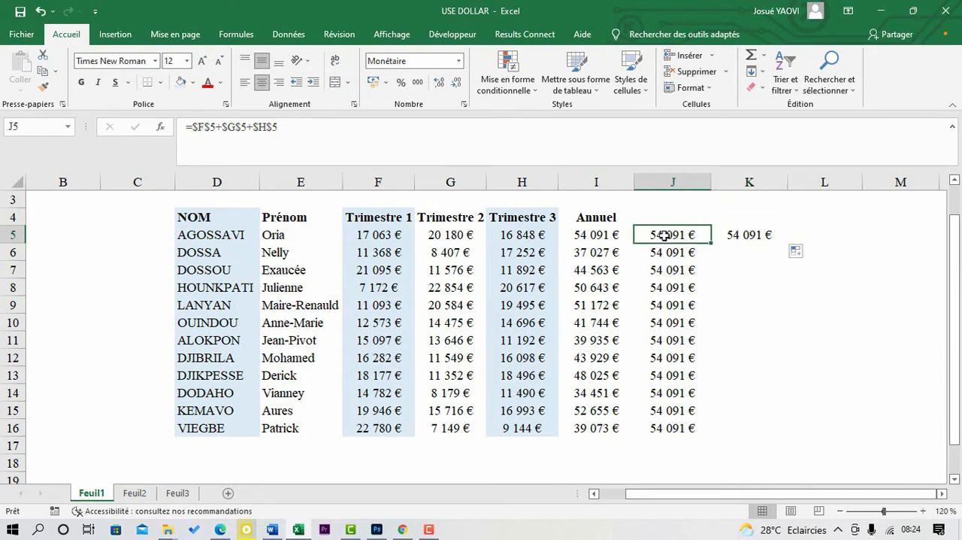
pyautogui.hotkey('ctrl', 'c')
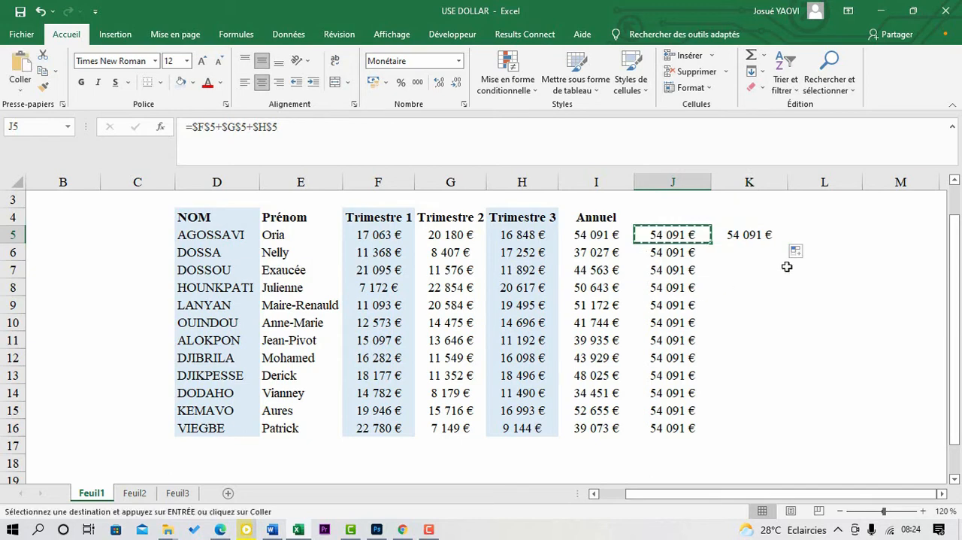
pyautogui.click(827, 284)
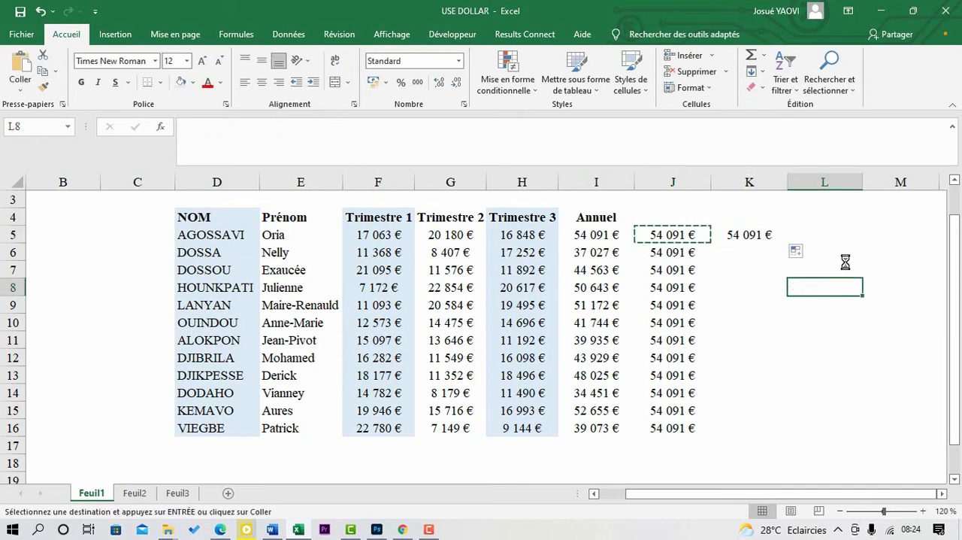
pyautogui.hotkey('ctrl', 'v')
pyautogui.click(887, 307)
pyautogui.click(881, 344)
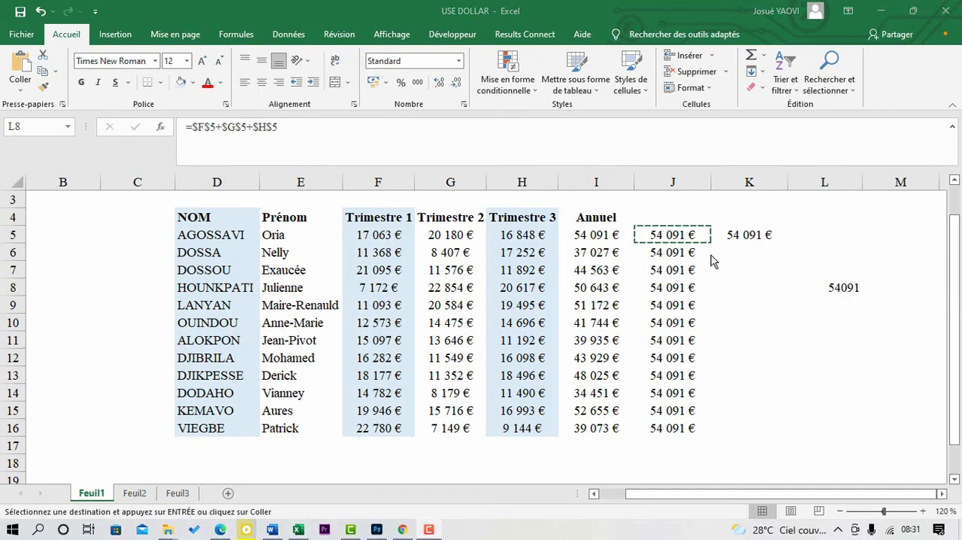
pyautogui.click(855, 295)
pyautogui.hotkey('ctrl', 'v')
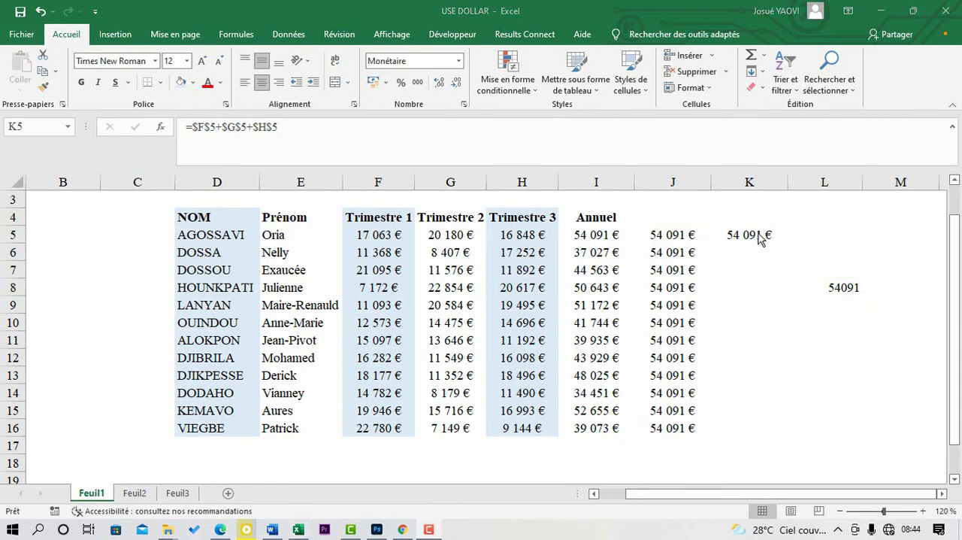
# Step: Build the formula =F6+G6+H6 in K6 from the second person's three quarterly amounts
pyautogui.click(760, 235)
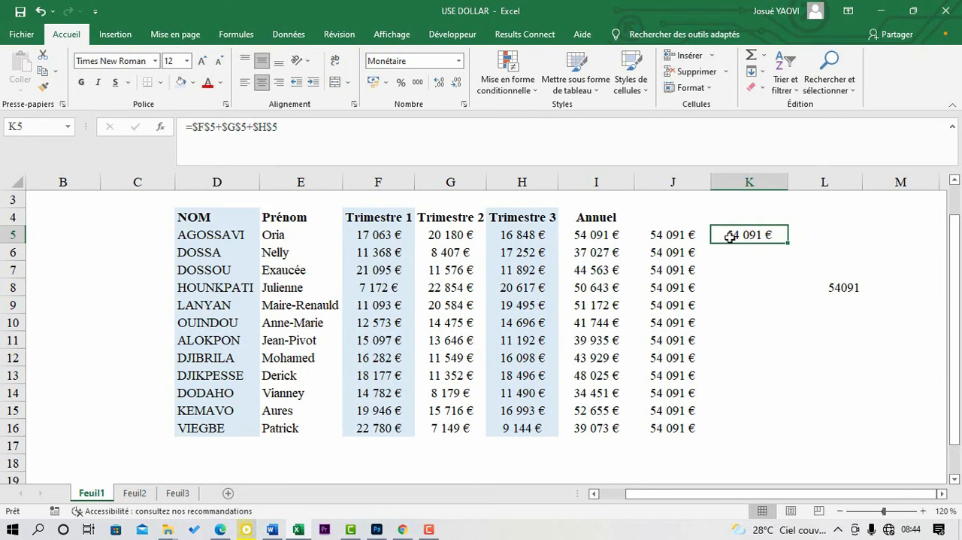
pyautogui.click(732, 250)
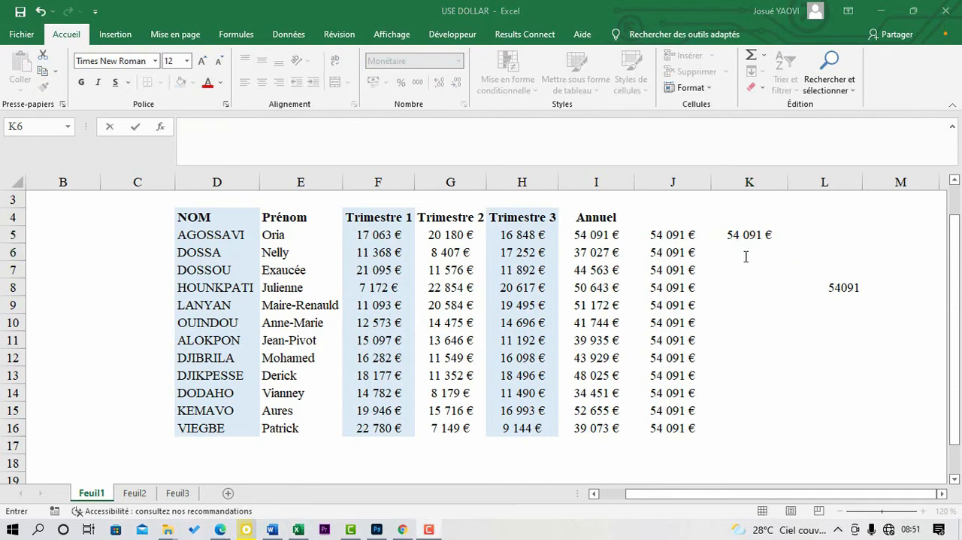
pyautogui.doubleClick(745, 255)
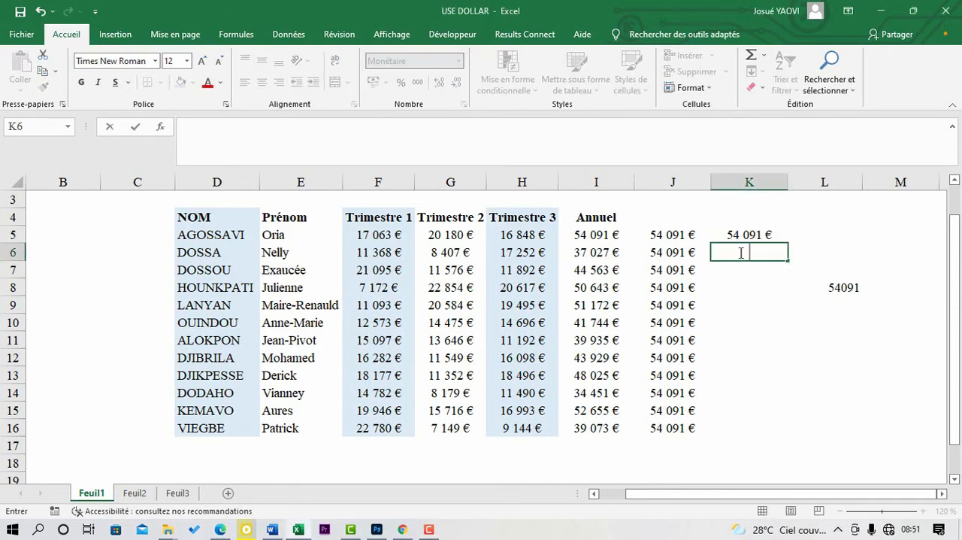
pyautogui.write('=')
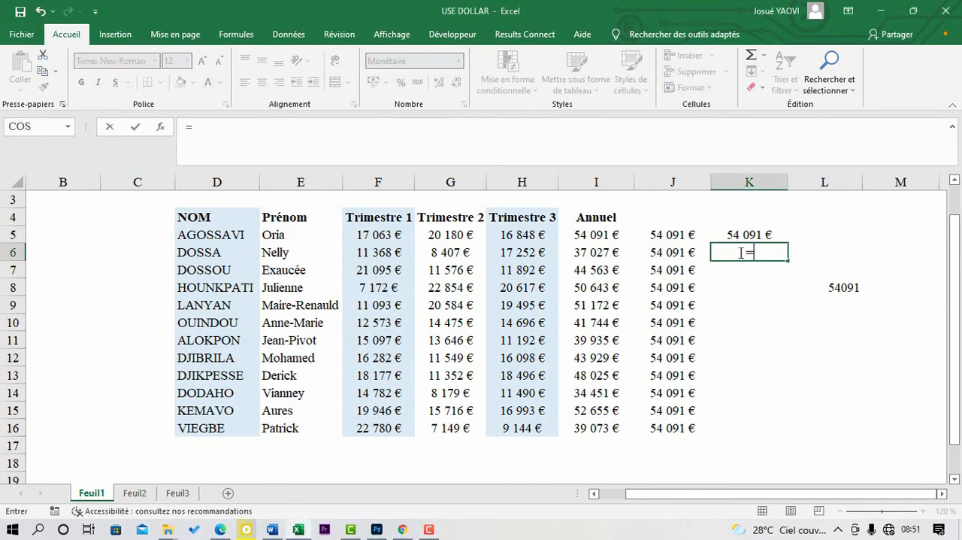
pyautogui.click(367, 256)
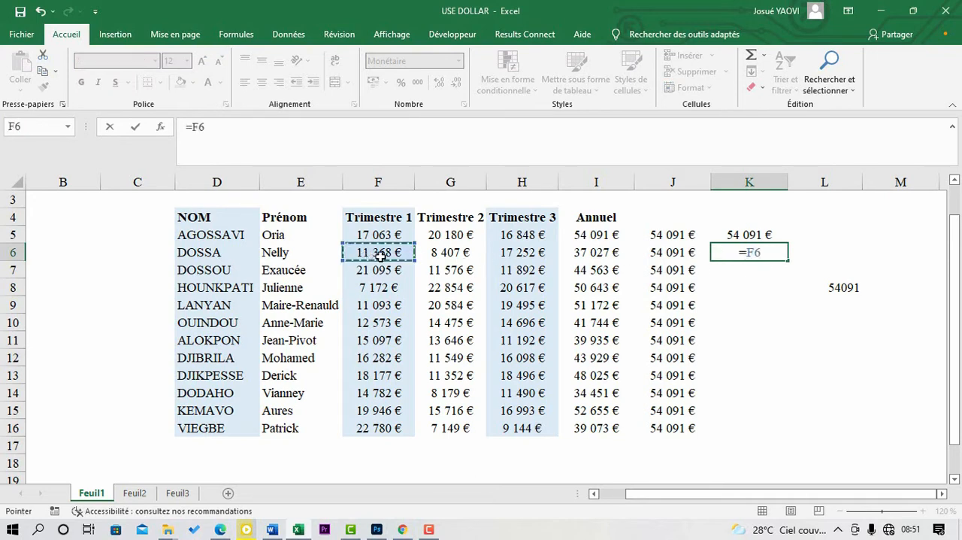
pyautogui.write('+')
pyautogui.click(455, 260)
pyautogui.write('+')
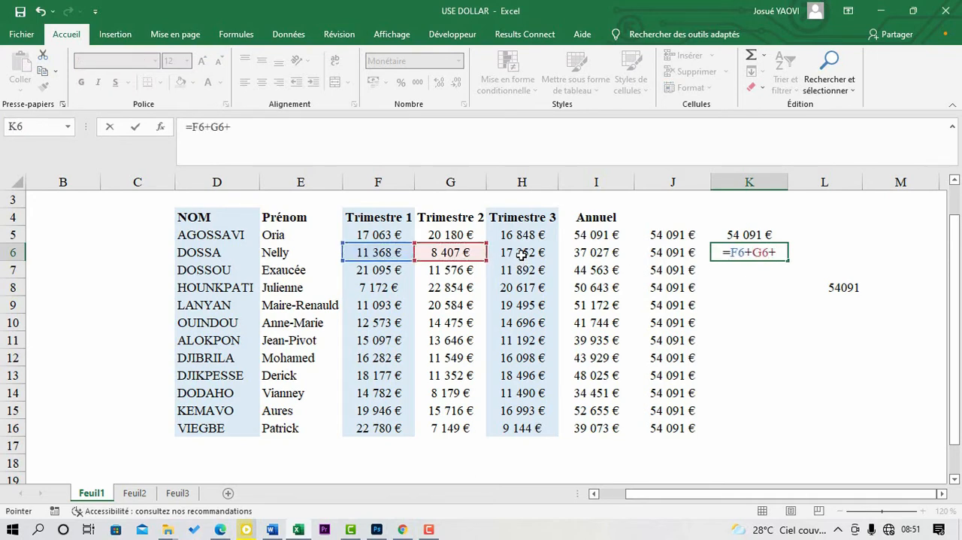
pyautogui.click(519, 258)
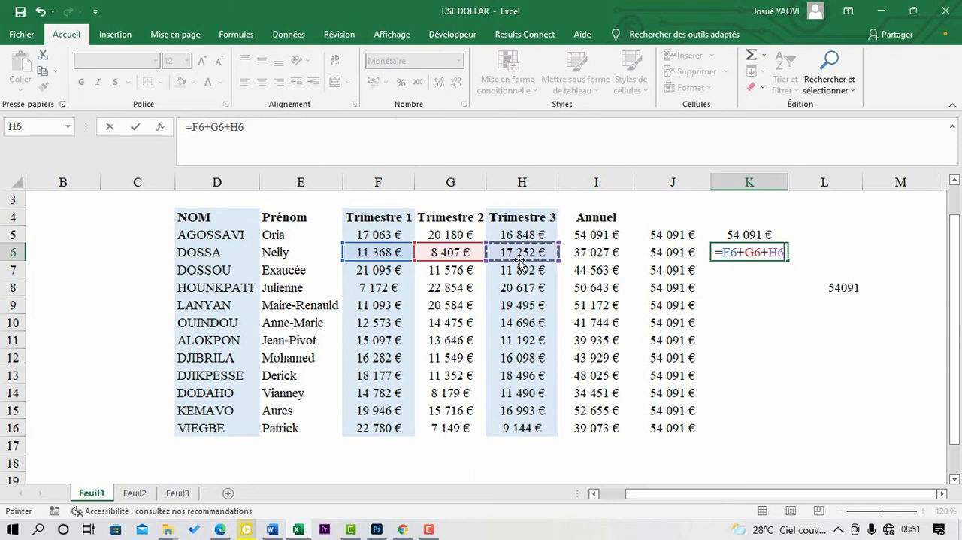
# Step: Lock only the row numbers in the K6 formula so it reads =F$6+G$6+H$6
pyautogui.click(732, 253)
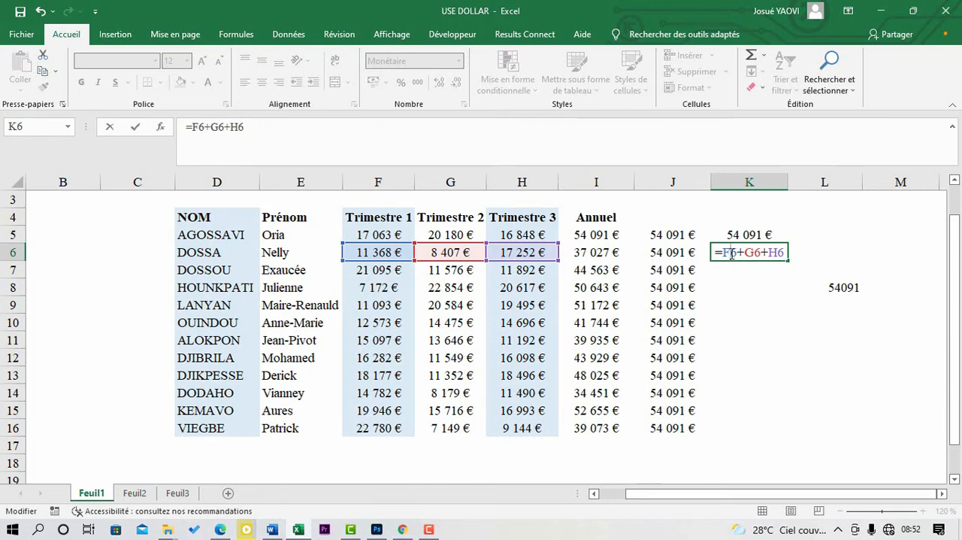
pyautogui.click(572, 151)
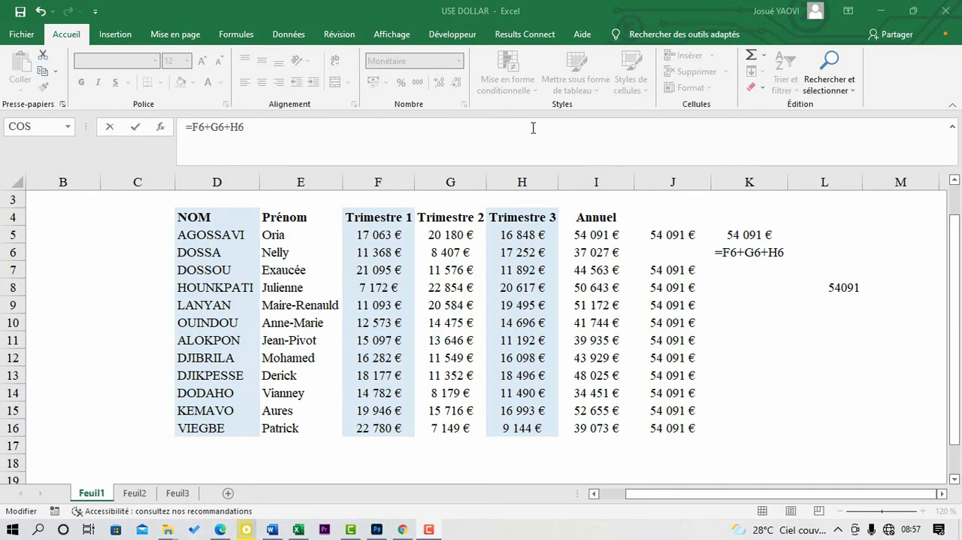
pyautogui.doubleClick(727, 251)
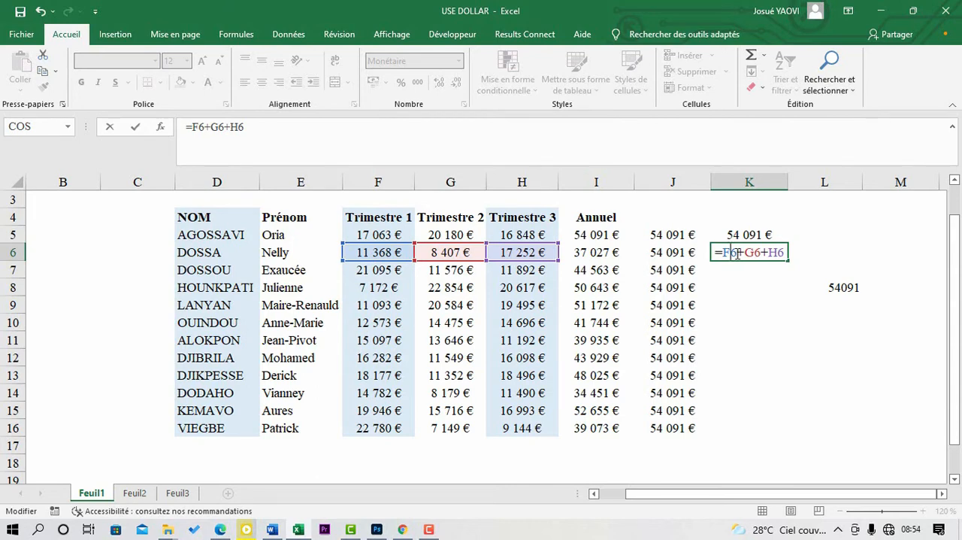
pyautogui.write('$')
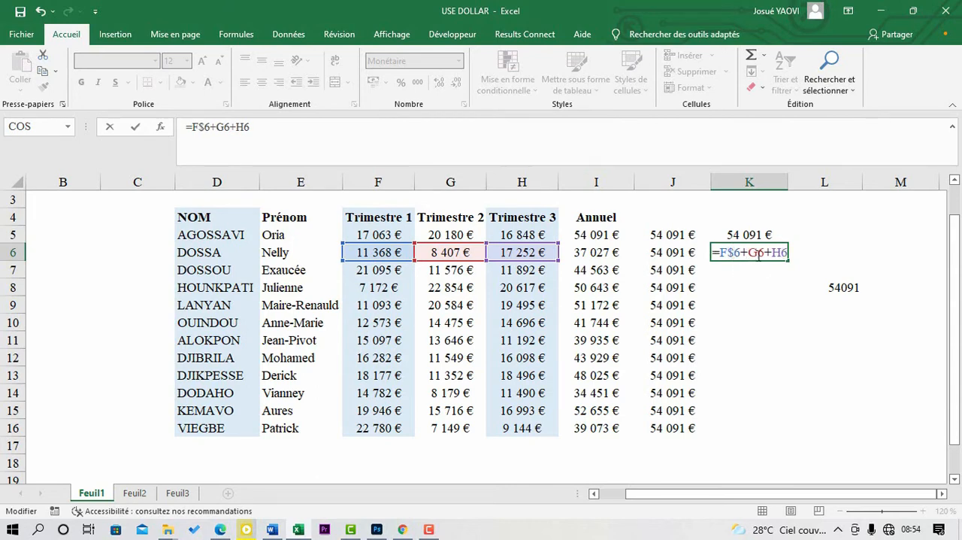
pyautogui.click(760, 256)
pyautogui.write('$')
pyautogui.click(784, 253)
pyautogui.write('$')
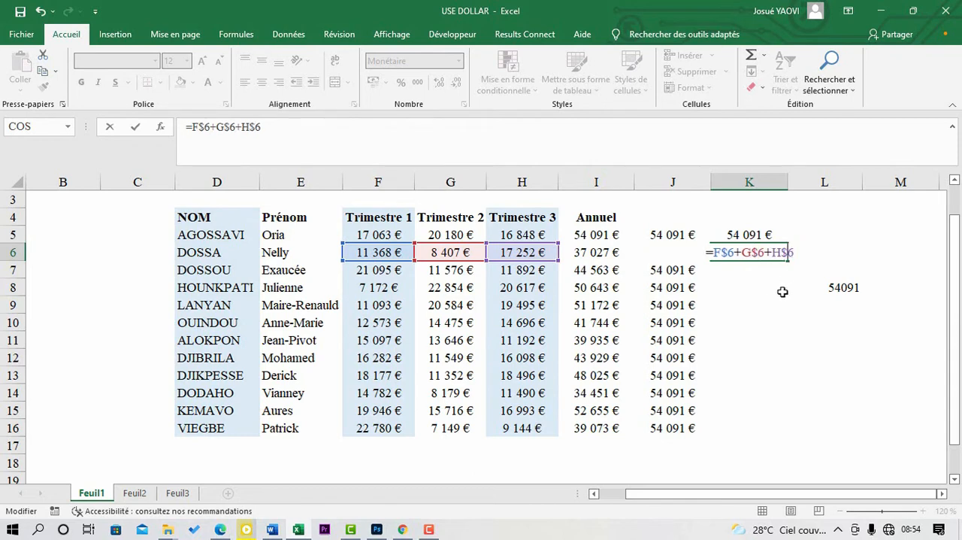
pyautogui.press('Return')
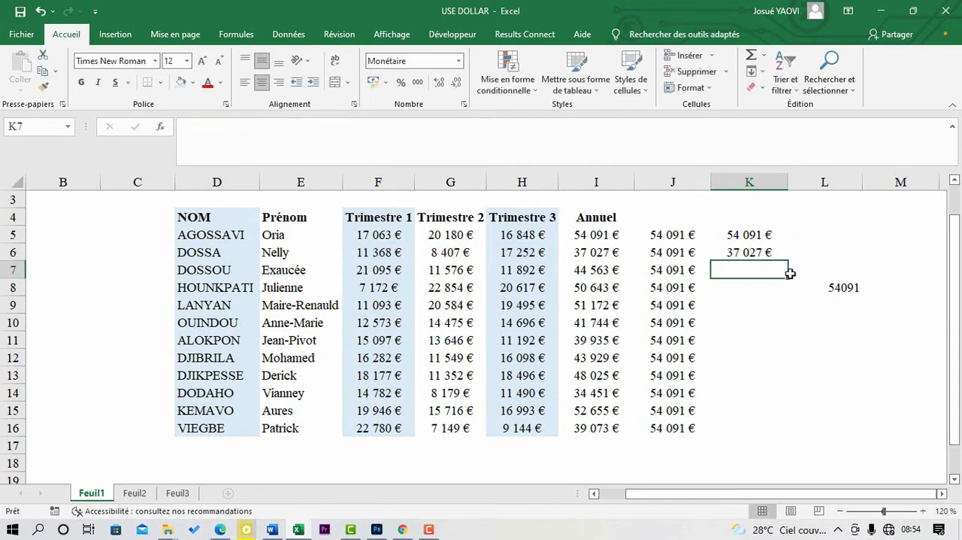
# Step: Fill the K6 formula down through K16 and check the references in K7, K8 and K10
pyautogui.click(757, 254)
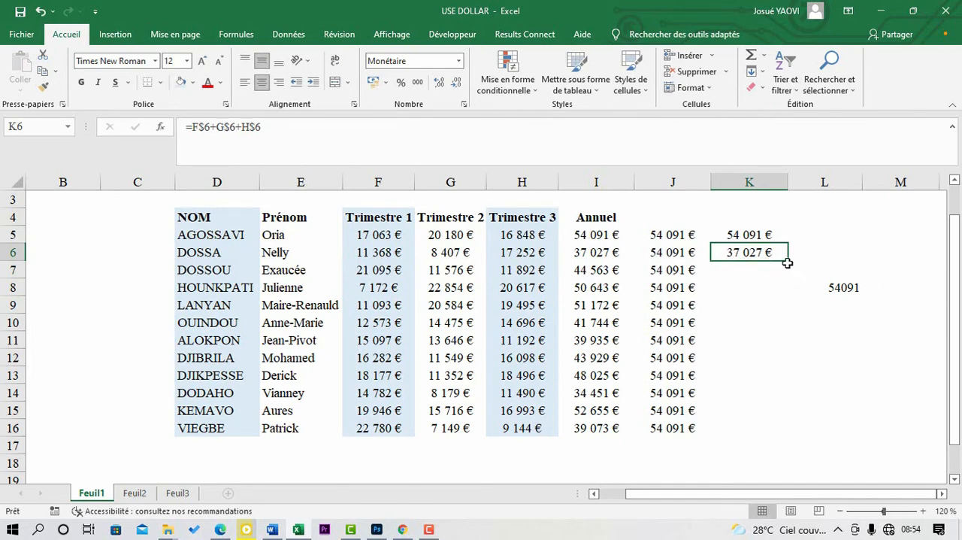
pyautogui.moveTo(788, 262); pyautogui.dragTo(746, 429)
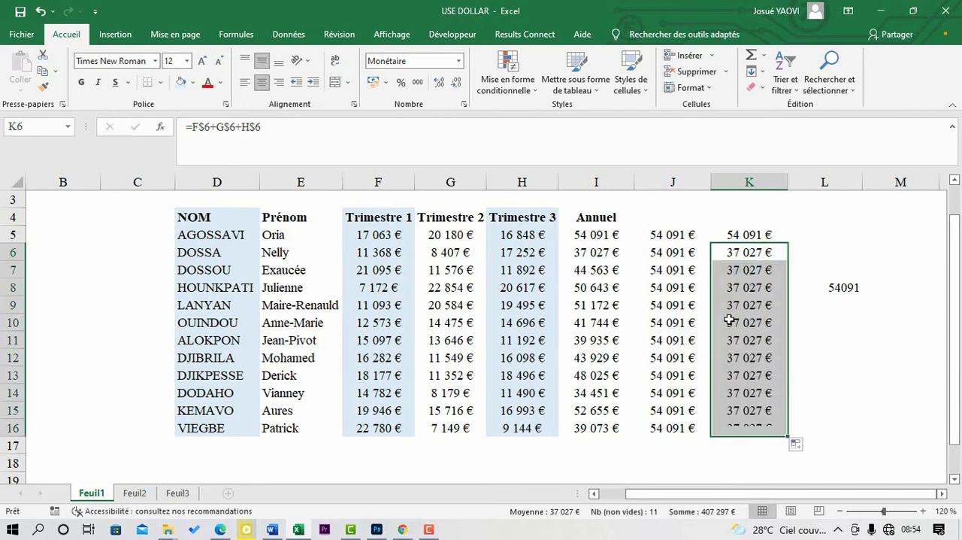
pyautogui.click(757, 273)
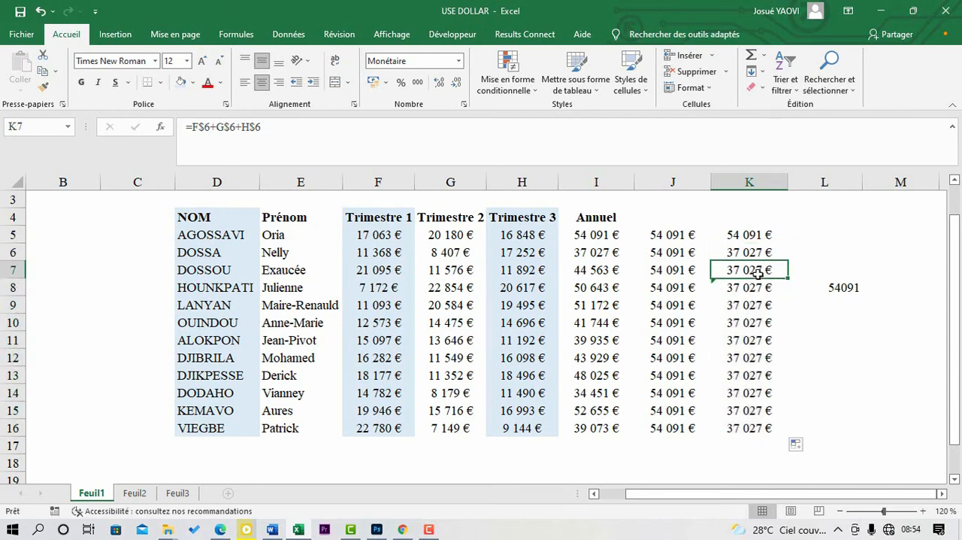
pyautogui.click(760, 292)
pyautogui.click(758, 322)
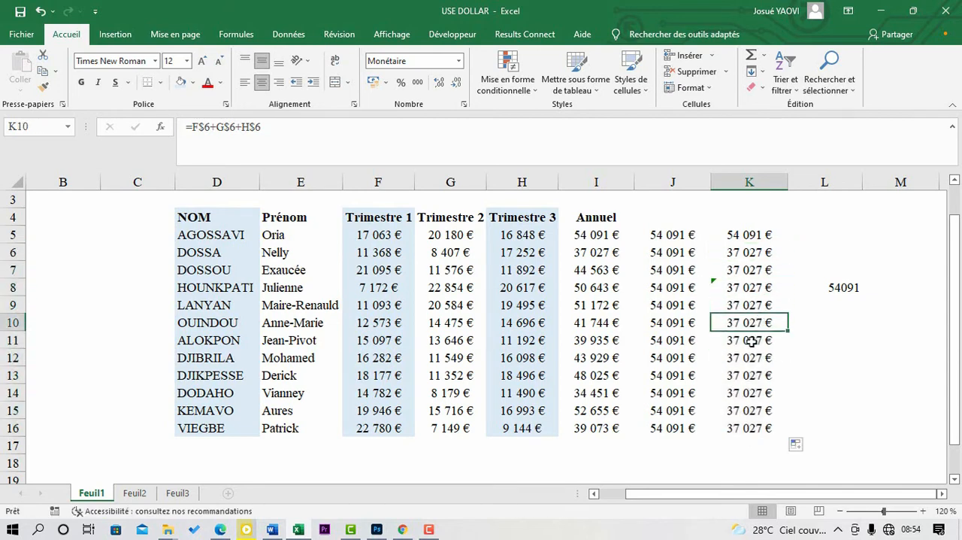
# Step: Inspect the copied formulas down column K and compare their references with the source formula in K6
pyautogui.click(752, 341)
pyautogui.click(750, 366)
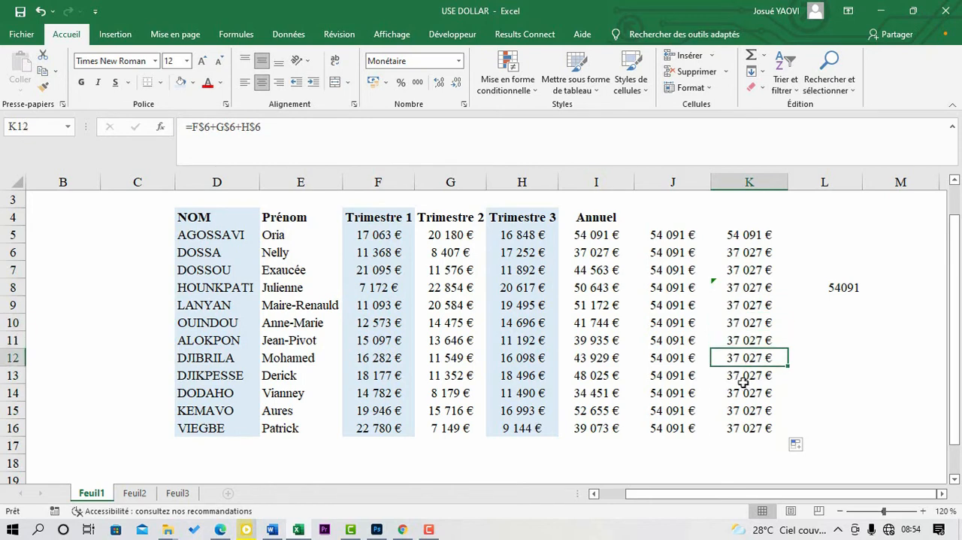
pyautogui.click(745, 384)
pyautogui.click(768, 254)
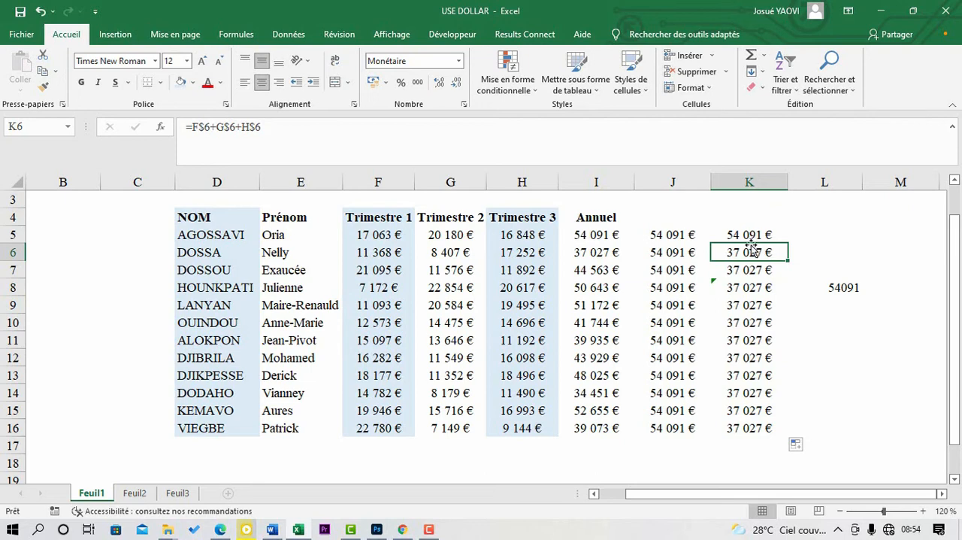
pyautogui.click(753, 279)
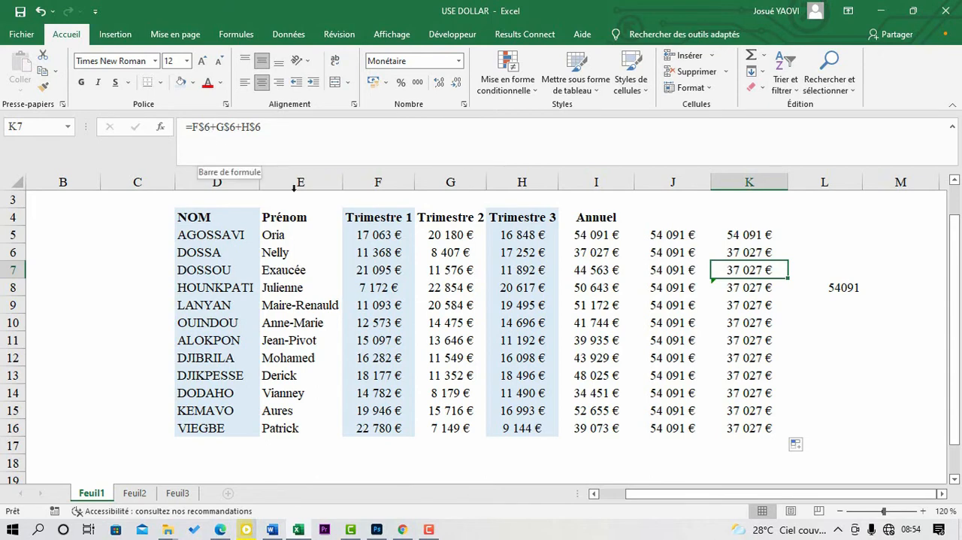
pyautogui.click(752, 255)
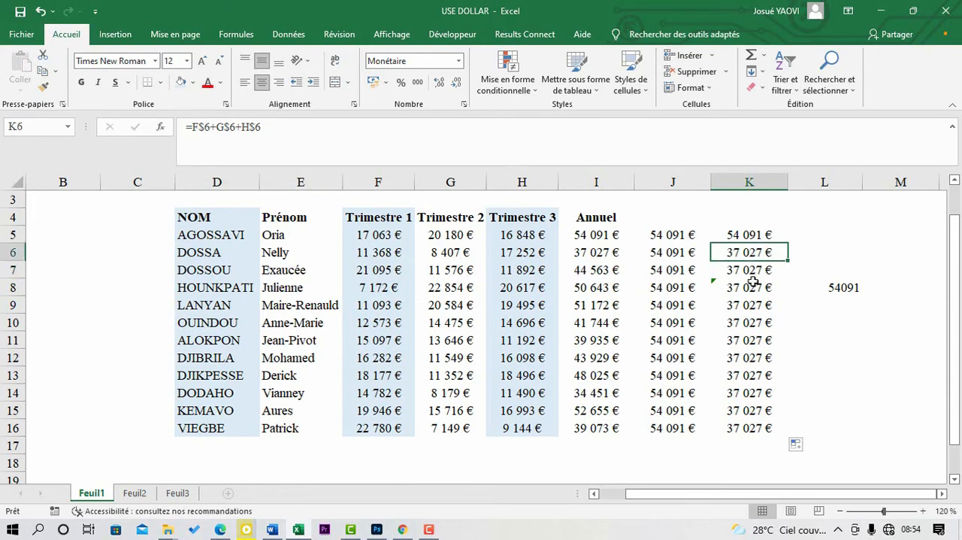
pyautogui.click(753, 284)
# Step: Fill the K6 formula across into L6 and compare the references in the two cells
pyautogui.click(753, 257)
pyautogui.moveTo(787, 262); pyautogui.dragTo(862, 260)
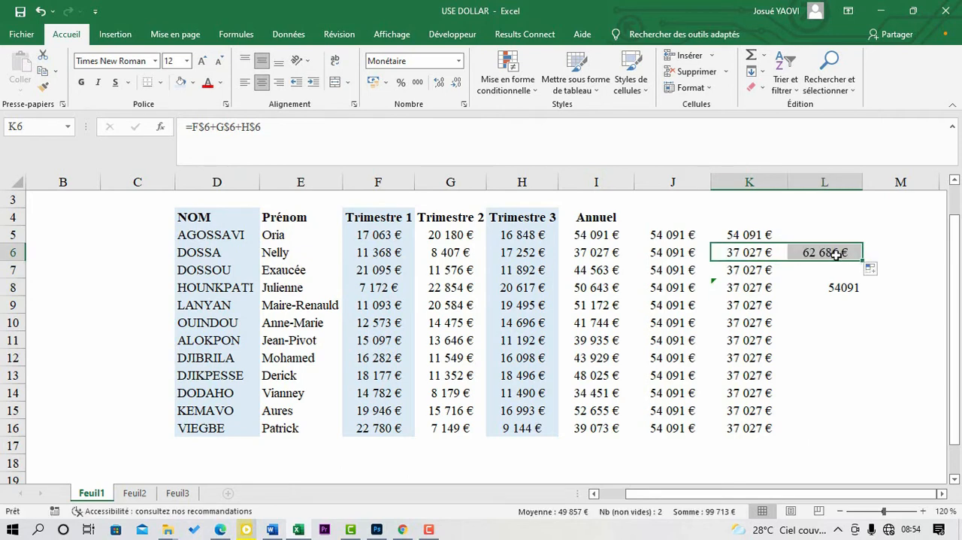
pyautogui.click(838, 252)
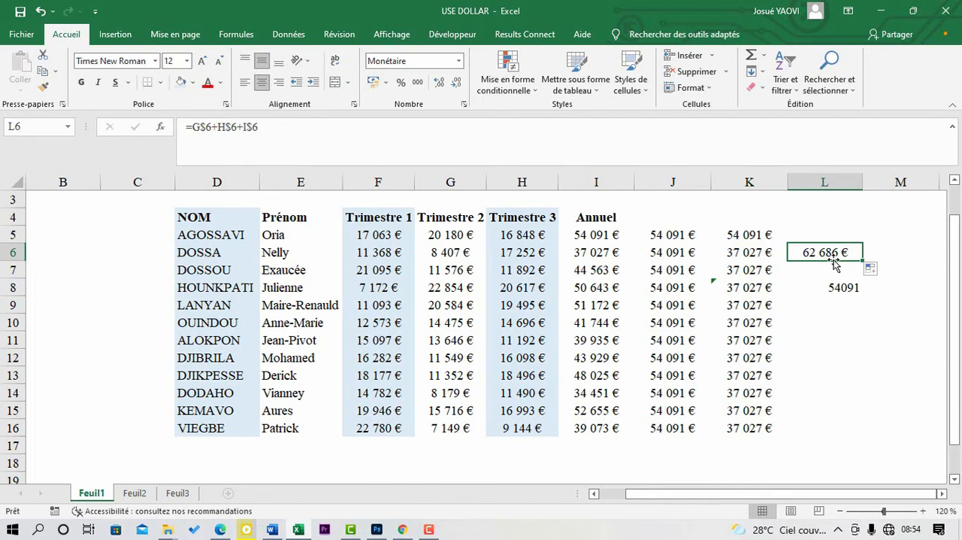
pyautogui.click(750, 253)
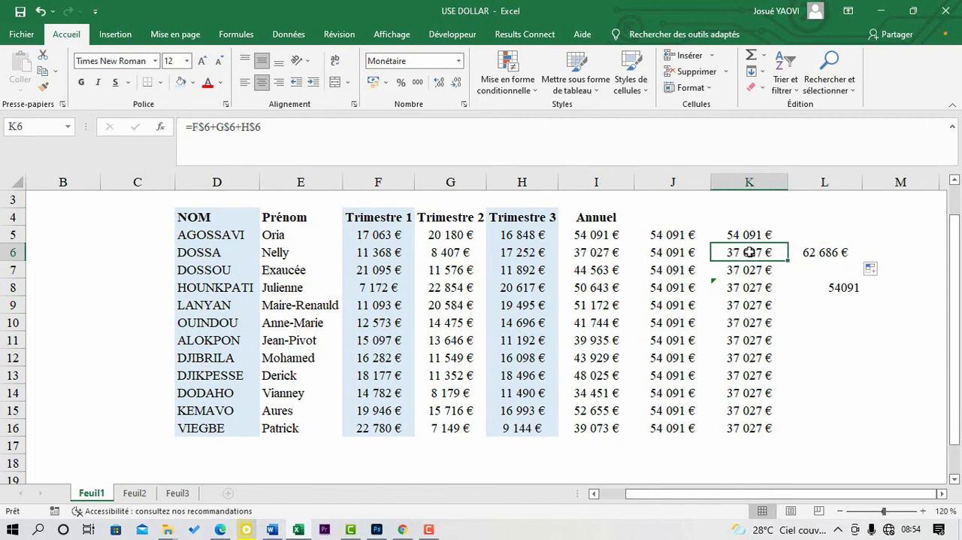
pyautogui.click(818, 251)
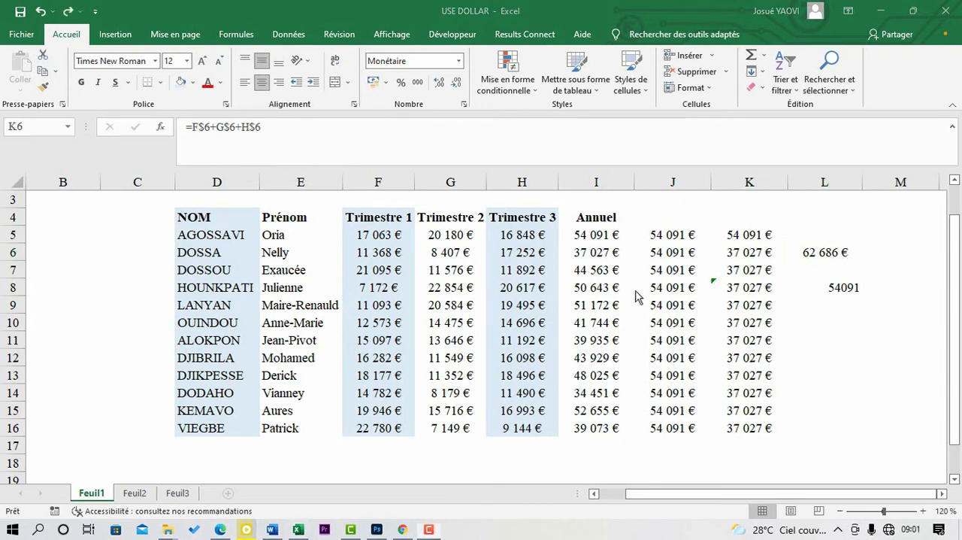
pyautogui.click(758, 254)
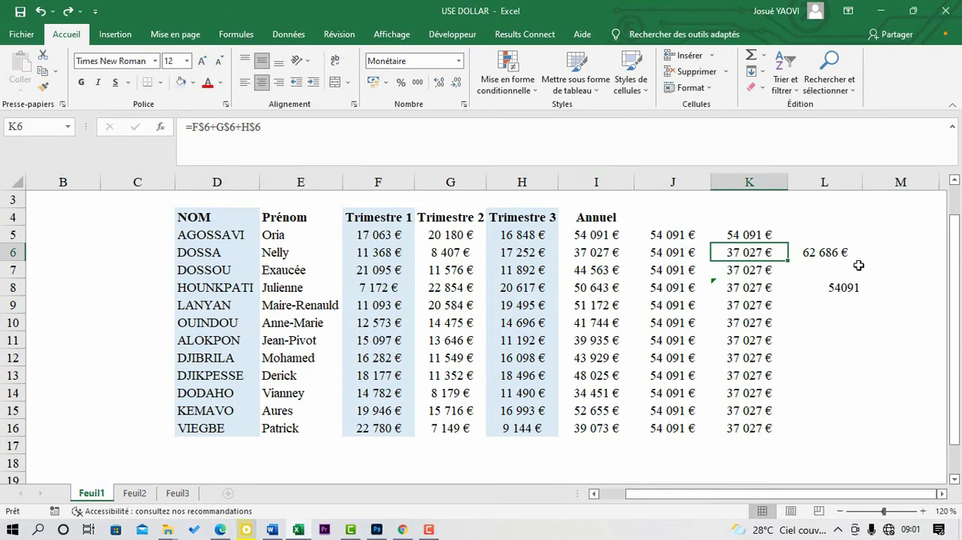
# Step: Clear the contents of L6:L10 and build the formula =F6+G6+H6 in L6 from the row's three quarterly amounts
pyautogui.moveTo(819, 259); pyautogui.dragTo(834, 317)
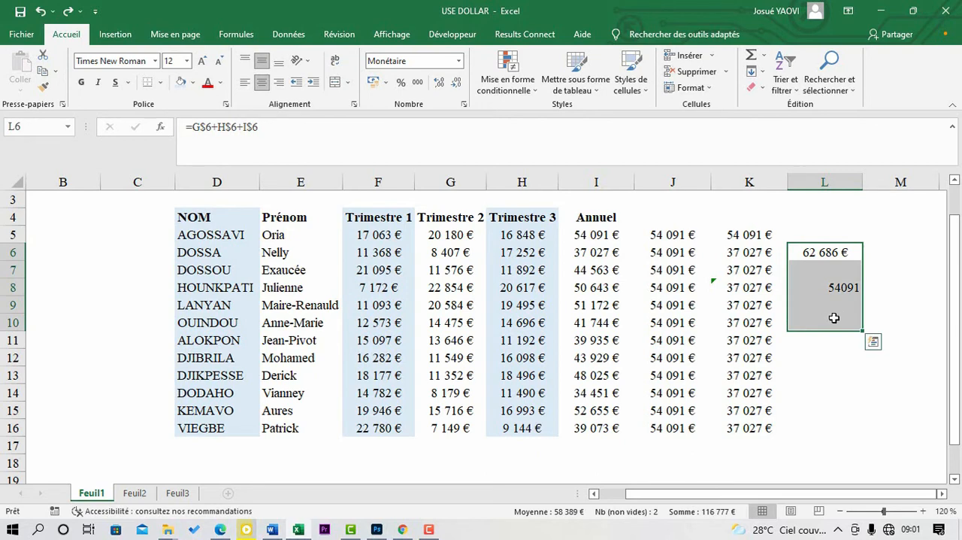
pyautogui.press('Delete')
pyautogui.click(816, 255)
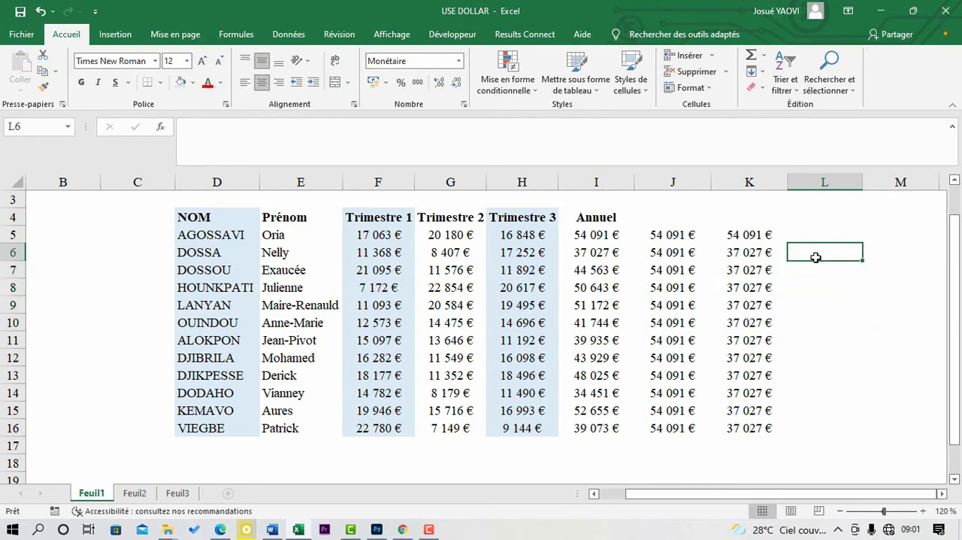
pyautogui.write('=')
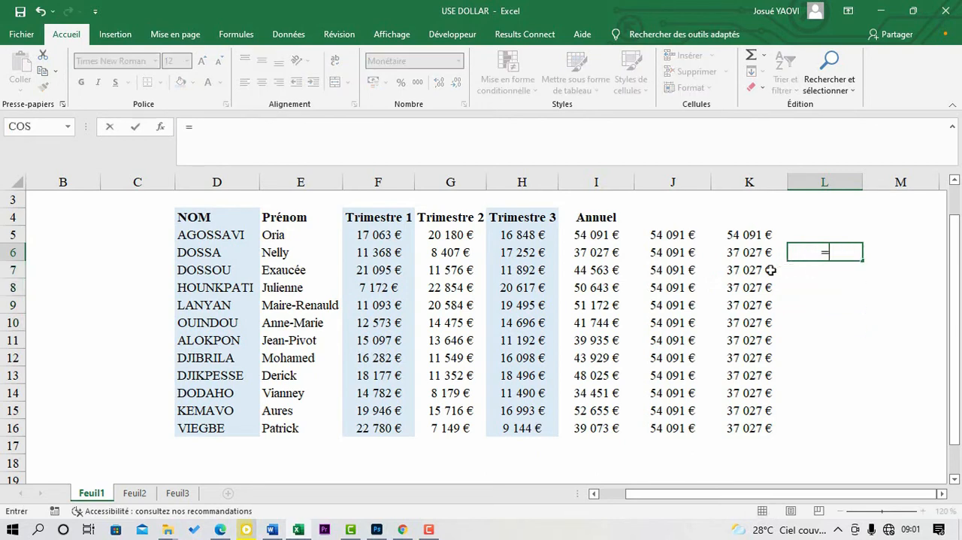
pyautogui.click(383, 252)
pyautogui.write('+')
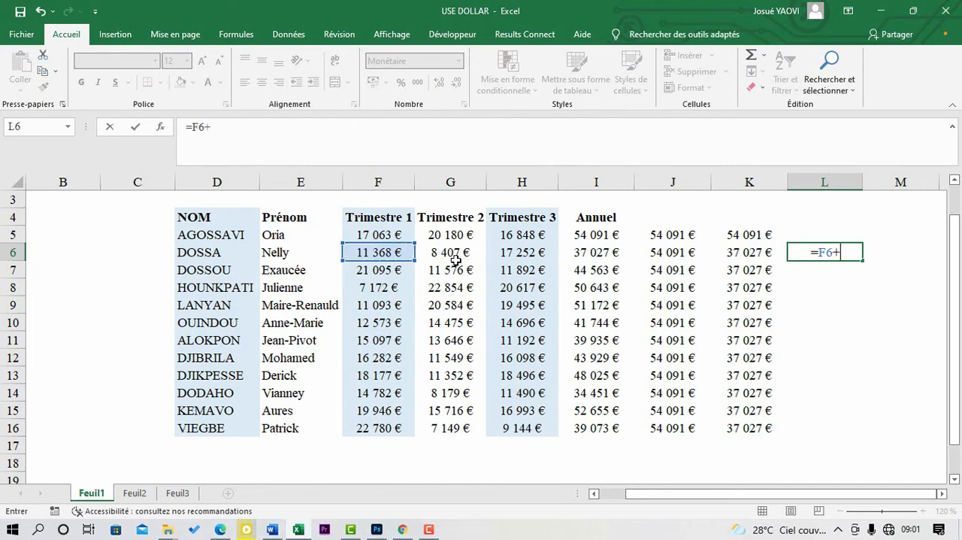
pyautogui.click(456, 260)
pyautogui.write('+')
pyautogui.click(509, 255)
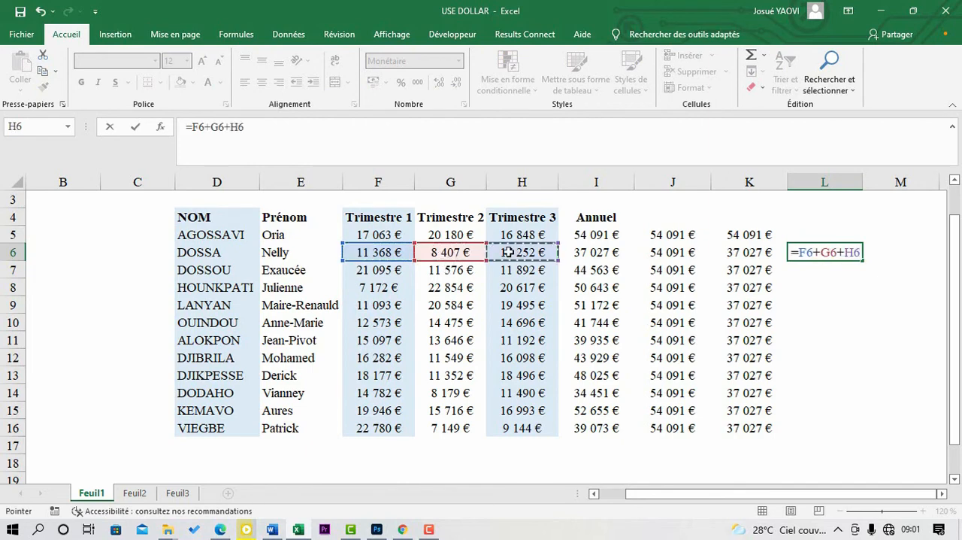
pyautogui.press('Return')
# Step: Lock only the column letters in the L6 formula so it reads =$F6+$G6+$H6
pyautogui.click(828, 252)
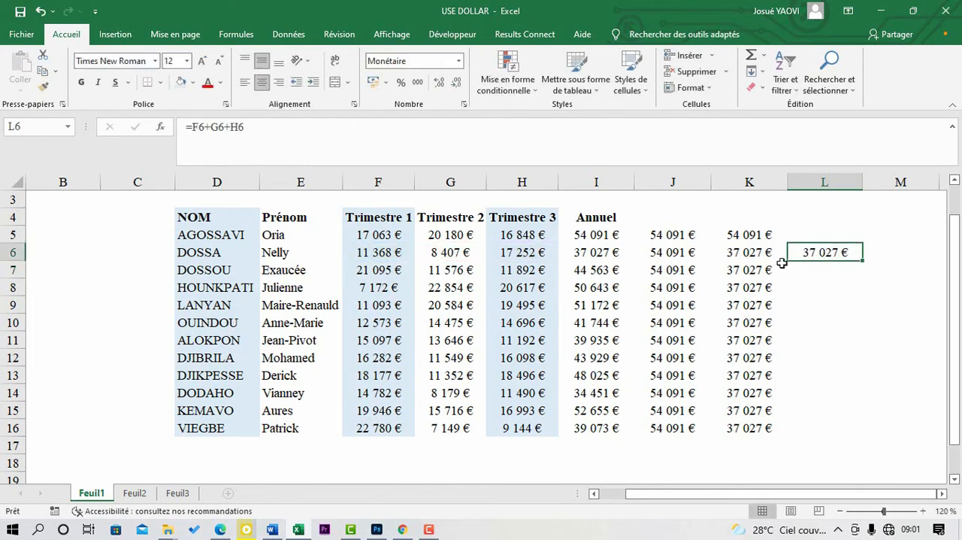
pyautogui.doubleClick(817, 252)
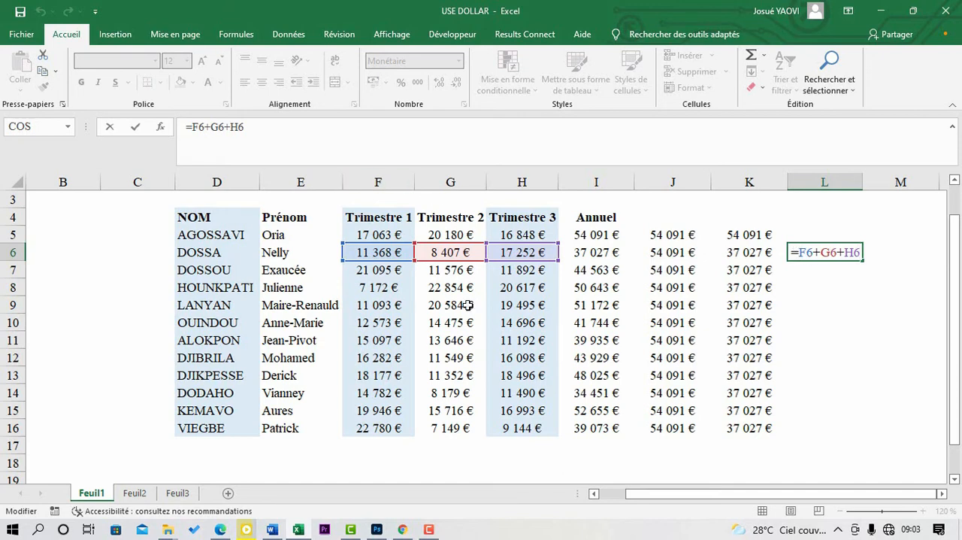
pyautogui.click(424, 530)
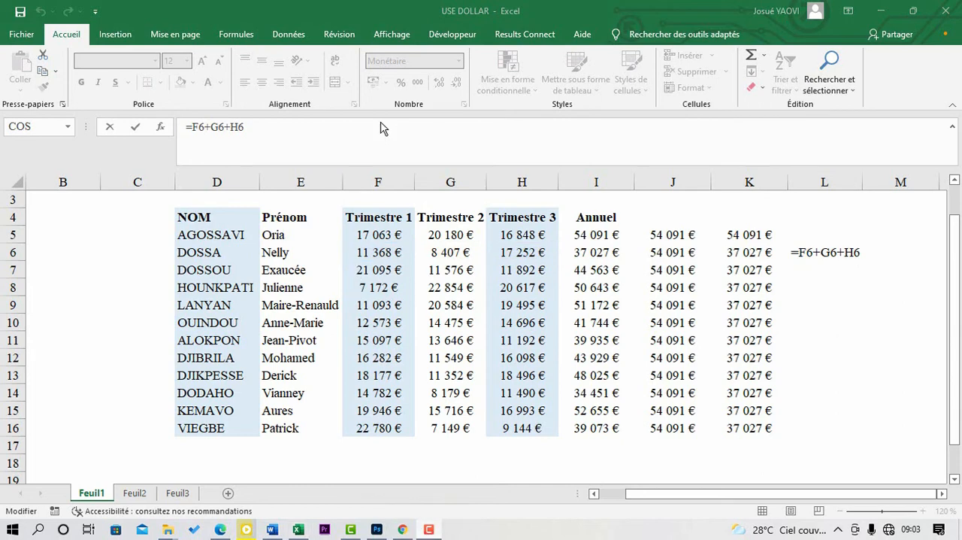
pyautogui.click(803, 252)
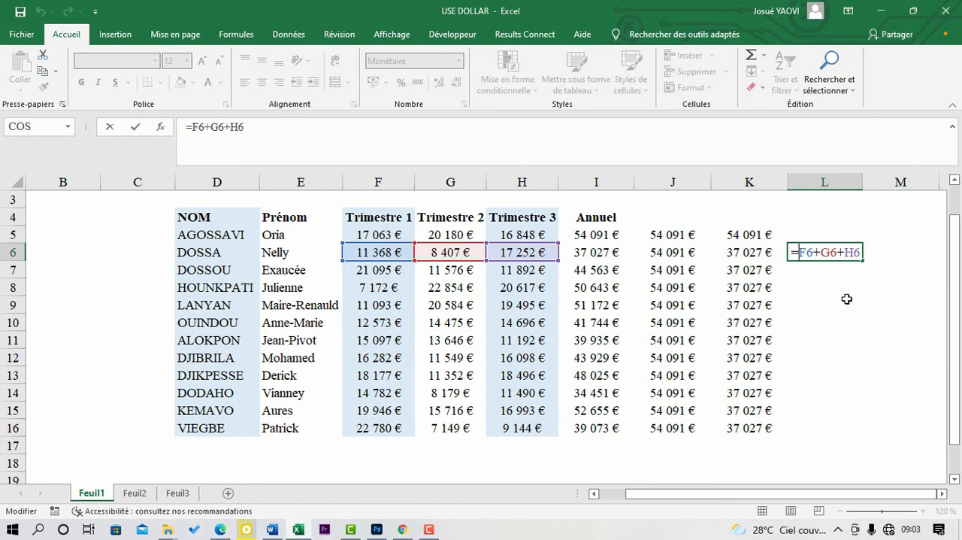
pyautogui.write('$')
pyautogui.click(825, 254)
pyautogui.write('$')
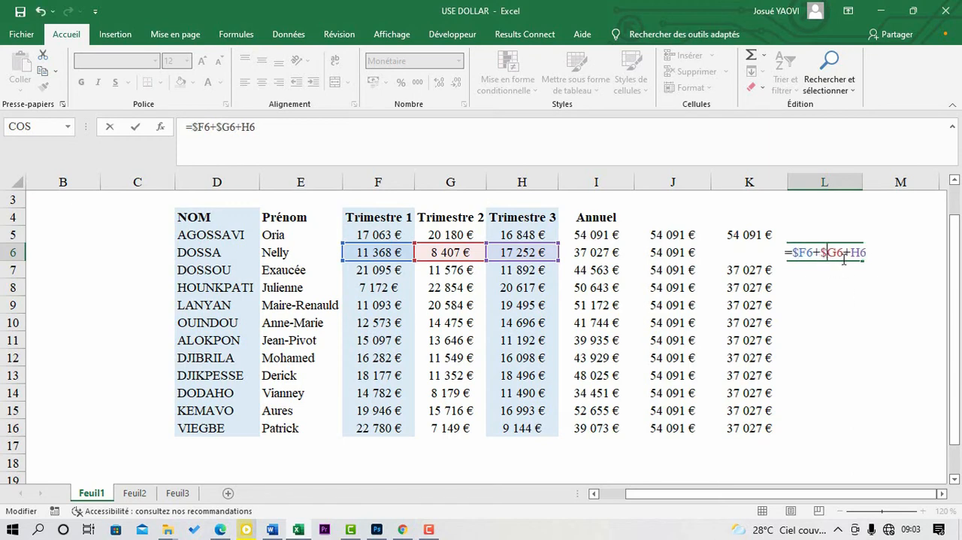
pyautogui.click(844, 257)
pyautogui.write('$')
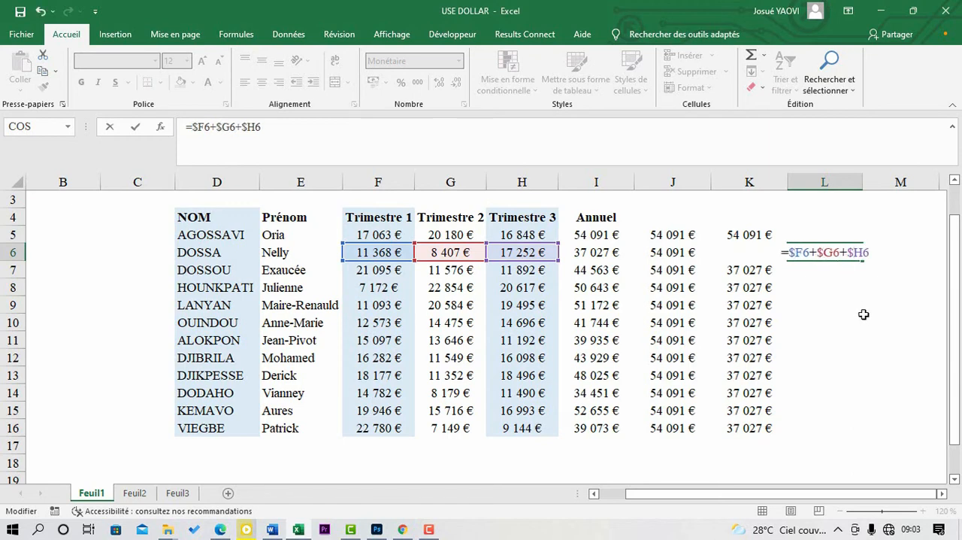
pyautogui.press('Return')
# Step: Fill the L6 formula down through L16 and check the references in L8 and L7
pyautogui.click(841, 252)
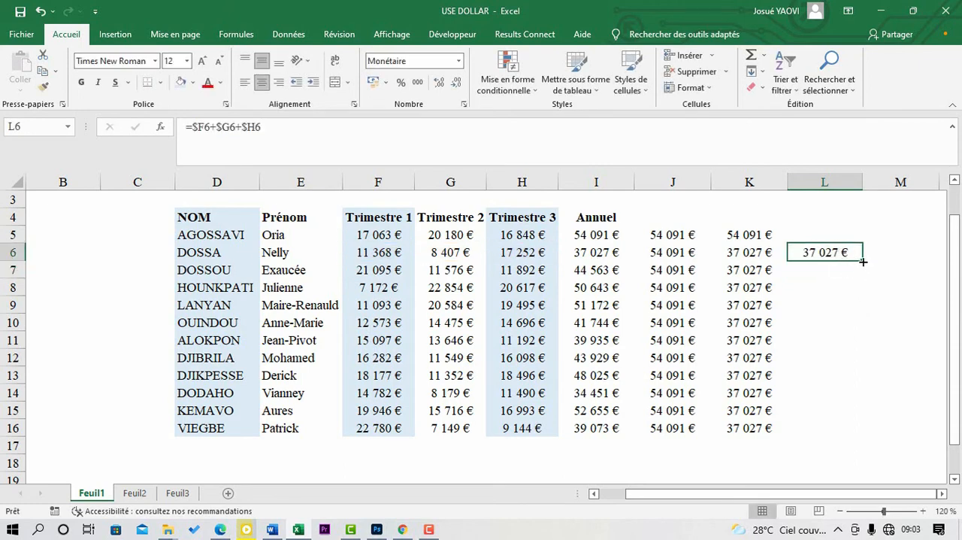
pyautogui.moveTo(862, 260); pyautogui.dragTo(847, 430)
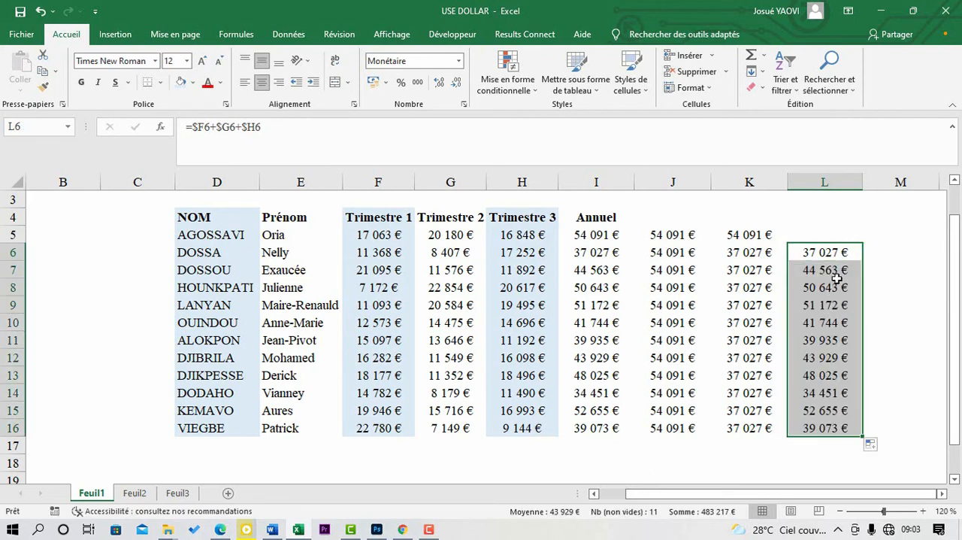
pyautogui.click(837, 281)
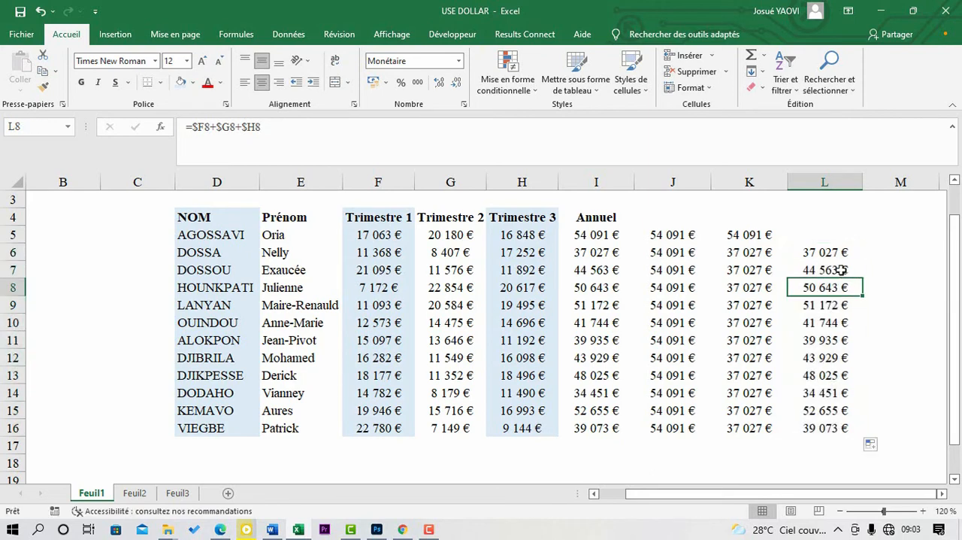
pyautogui.click(843, 270)
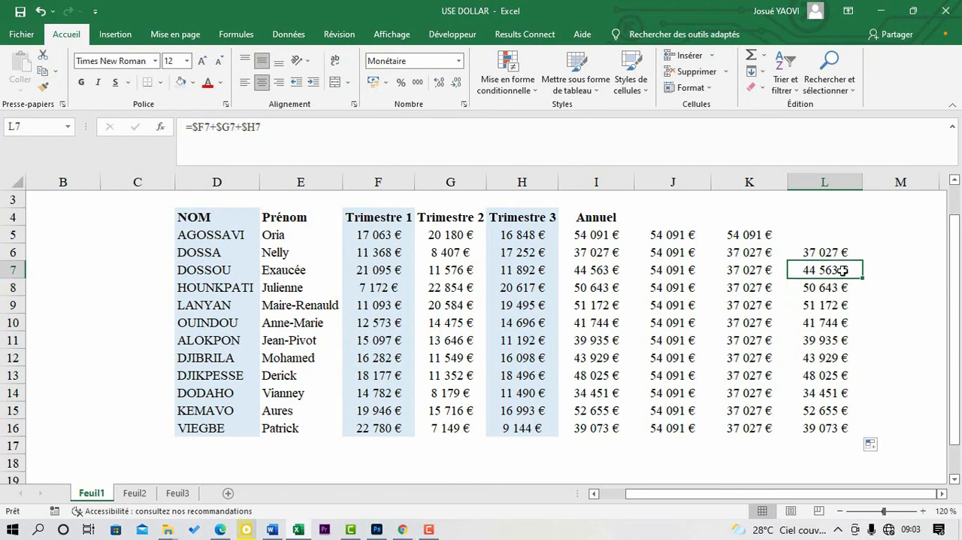
# Step: Fill the L6 formula across into M6 and check the references in the copy
pyautogui.click(836, 254)
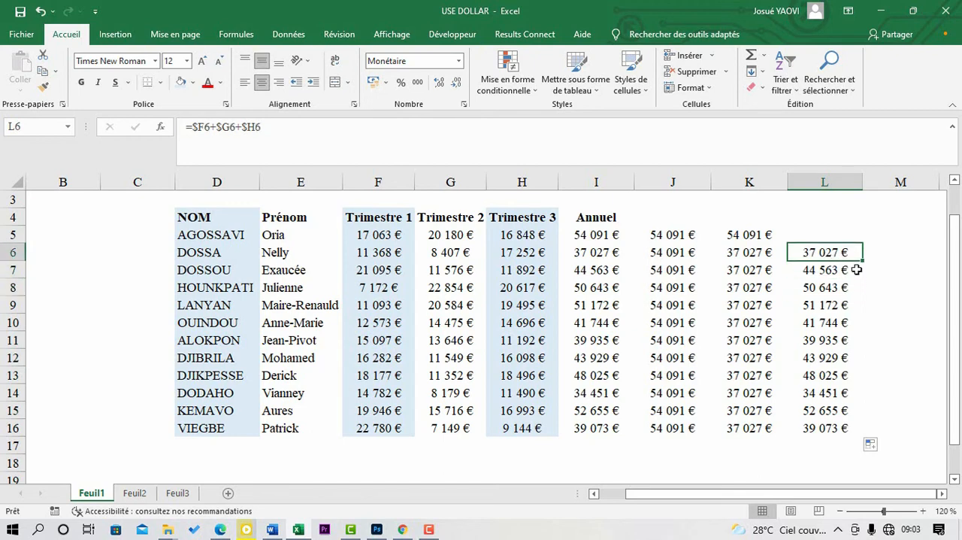
pyautogui.moveTo(910, 266)
pyautogui.mouseDown()
pyautogui.moveTo(937, 262)
pyautogui.moveTo(922, 265)
pyautogui.mouseUp()
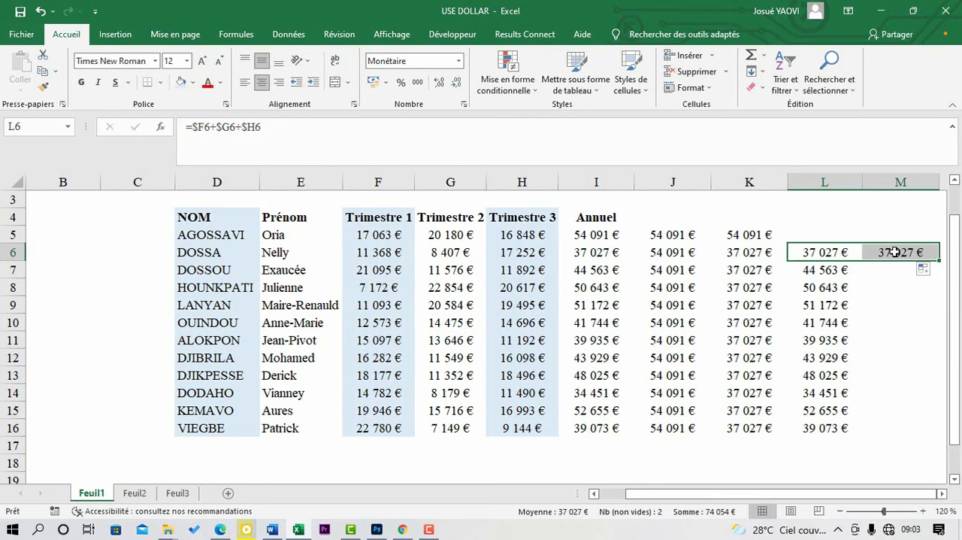
pyautogui.click(896, 252)
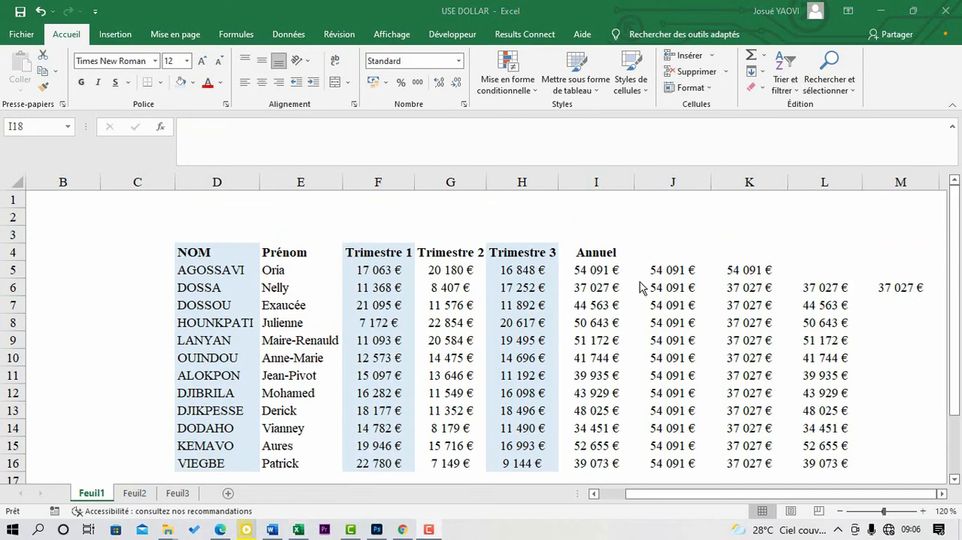
# Step: Total the Trimestre 1 amounts in F17 with the formula =SOMME(F5:F16)
pyautogui.click(630, 267)
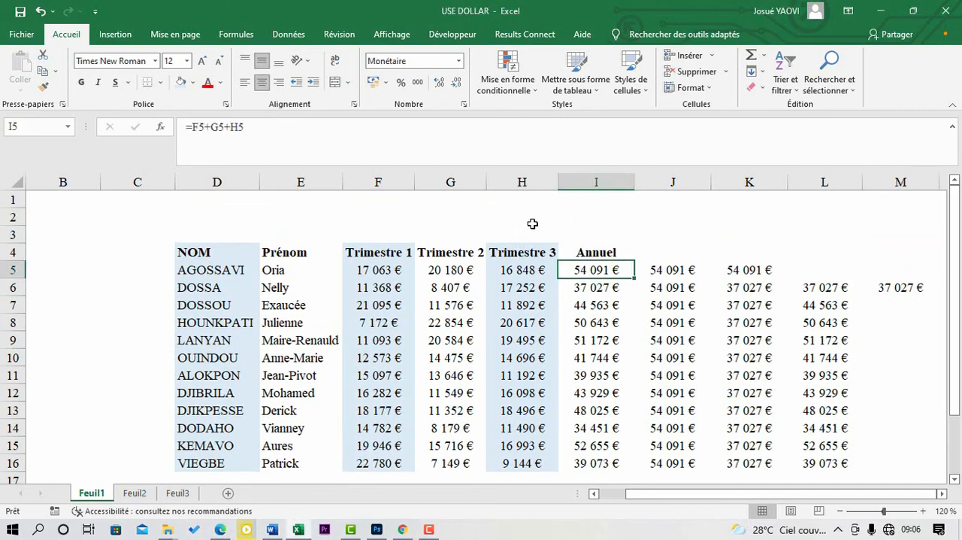
pyautogui.scroll(-1, 532, 224)
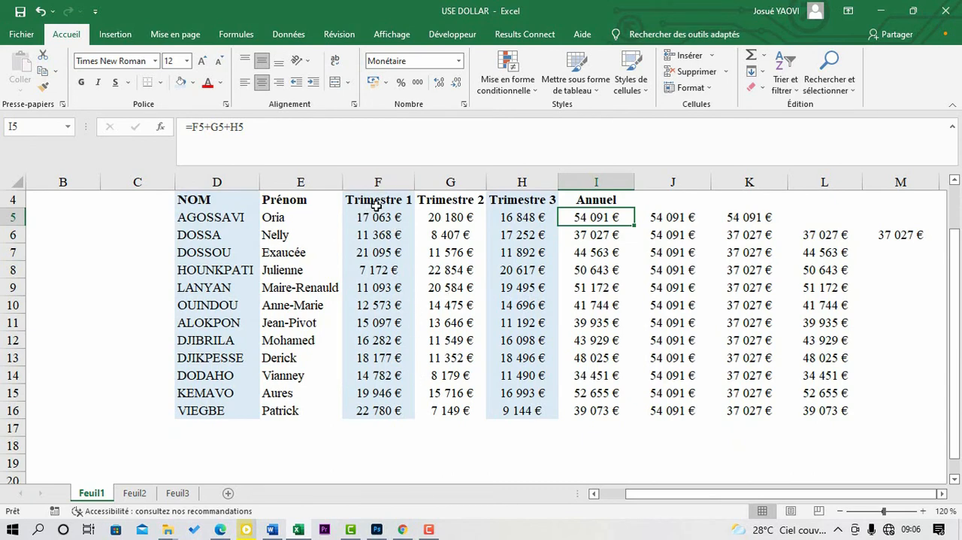
pyautogui.click(376, 428)
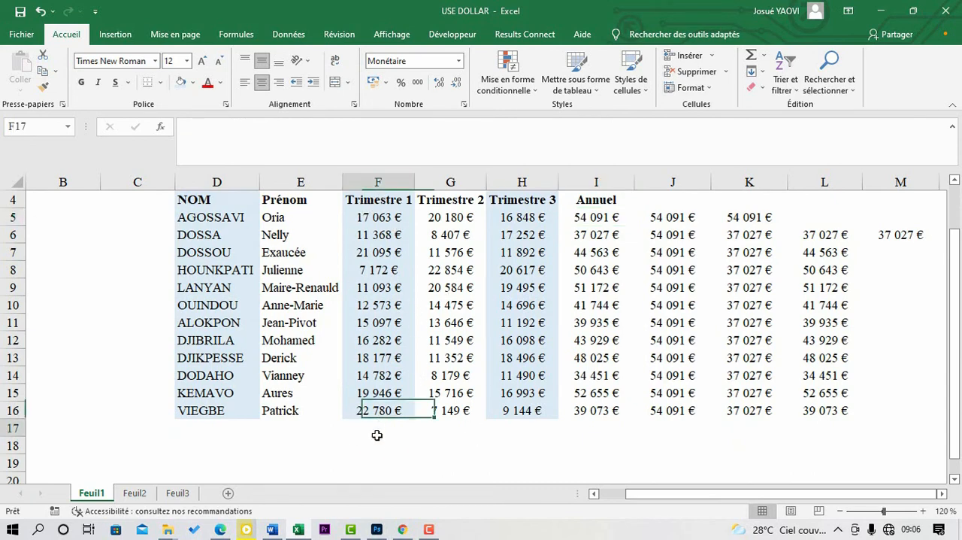
pyautogui.write('=')
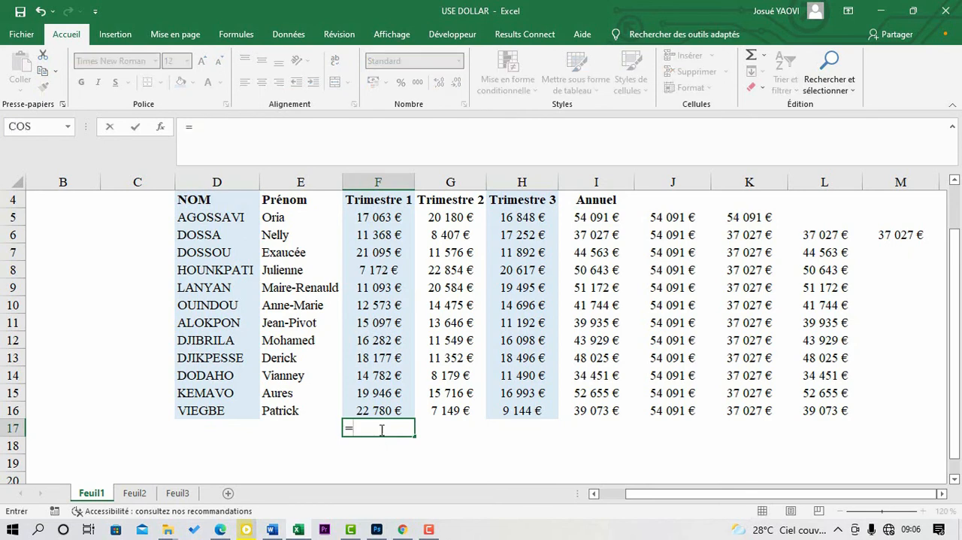
pyautogui.write('so')
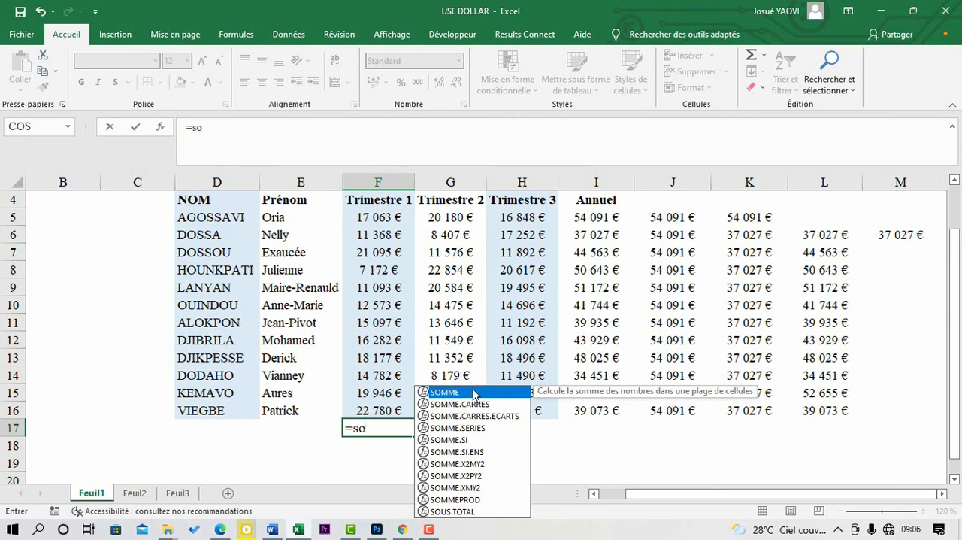
pyautogui.doubleClick(449, 393)
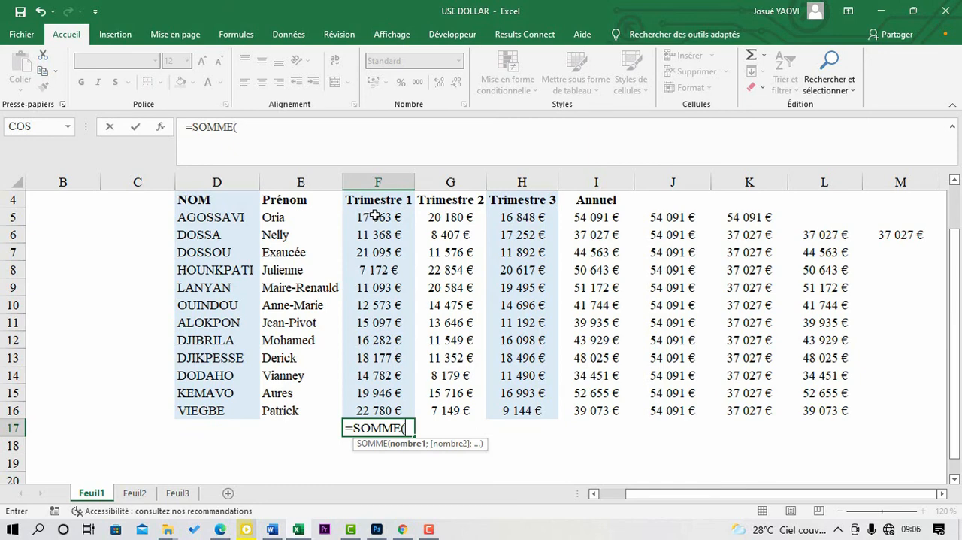
pyautogui.moveTo(375, 216); pyautogui.dragTo(394, 409)
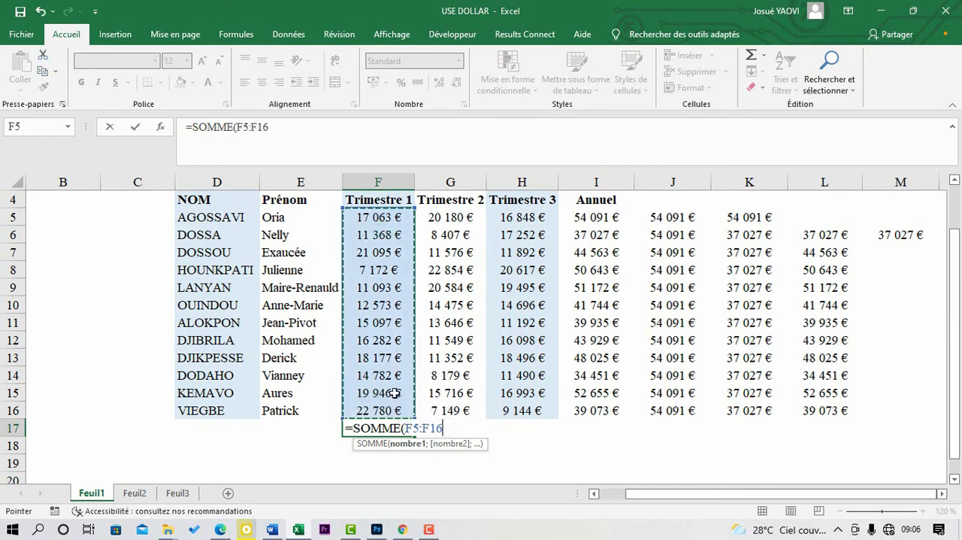
pyautogui.write('à')
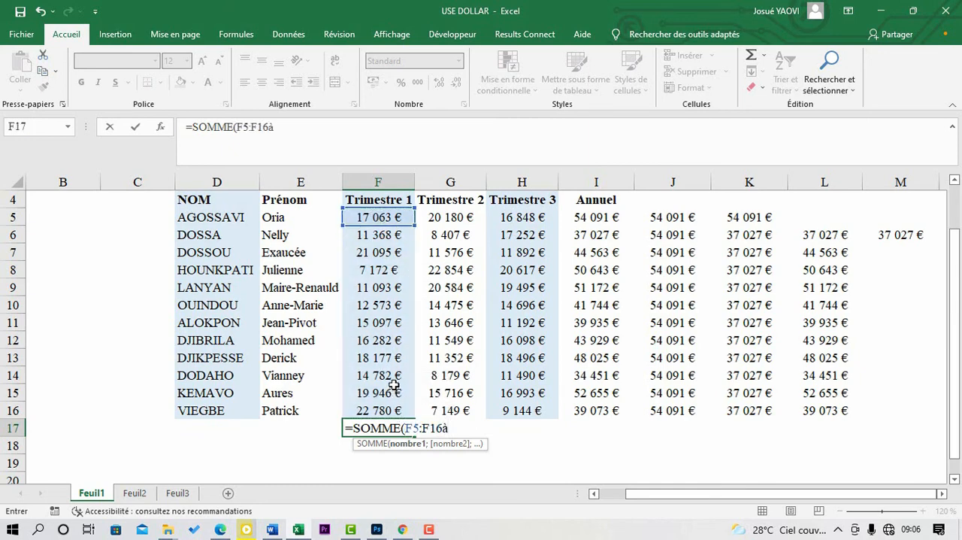
pyautogui.press('BackSpace')
pyautogui.write(')')
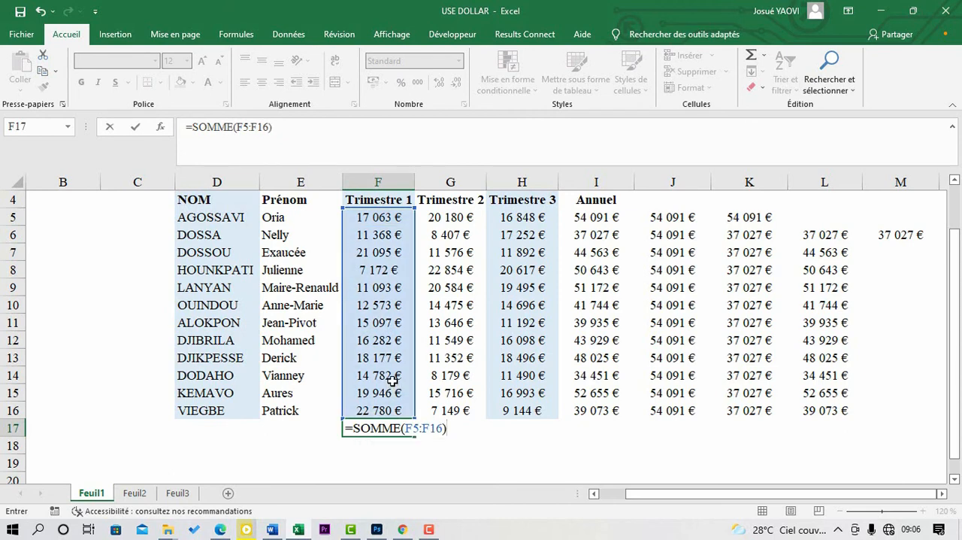
pyautogui.press('Return')
# Step: Fill the F17 total formula down into F18 and compare the relative references in both cells
pyautogui.click(400, 428)
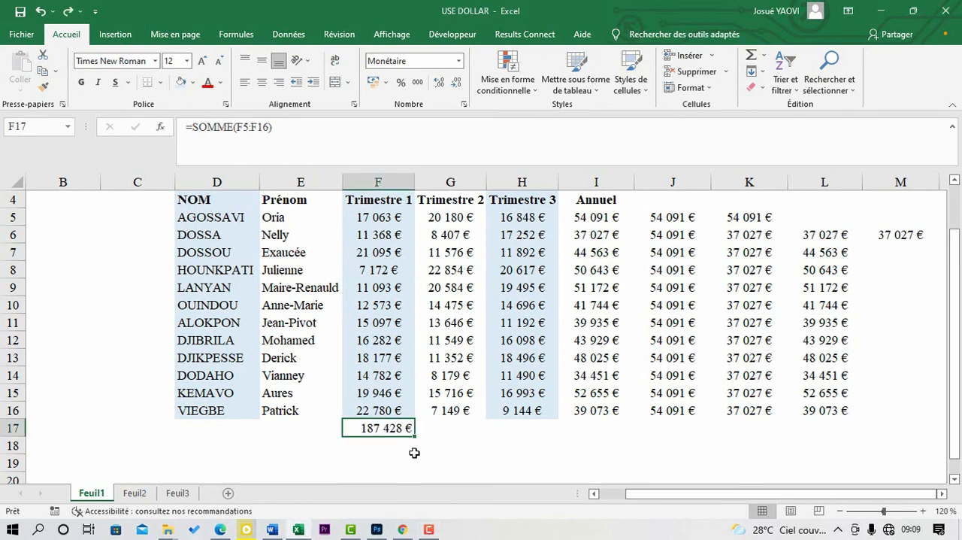
pyautogui.moveTo(414, 436); pyautogui.dragTo(397, 459)
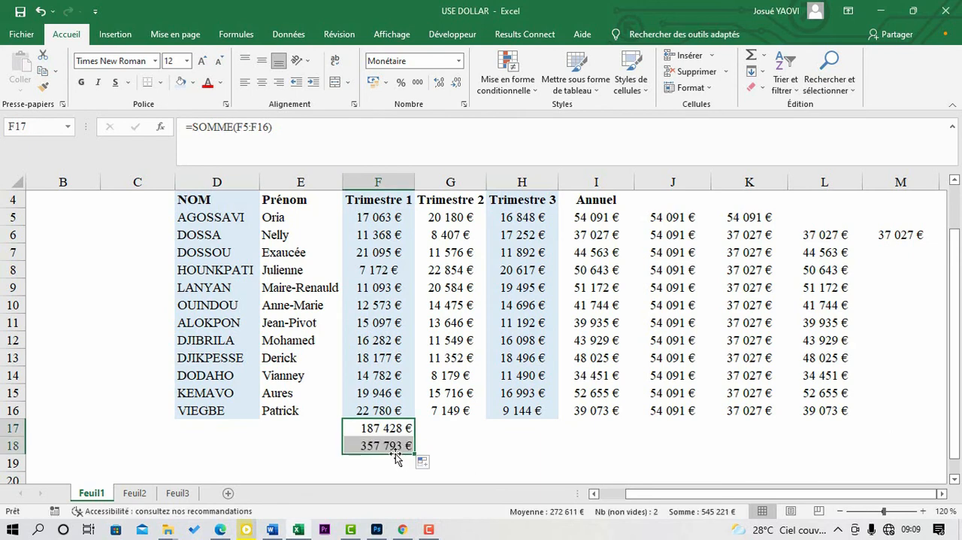
pyautogui.click(396, 445)
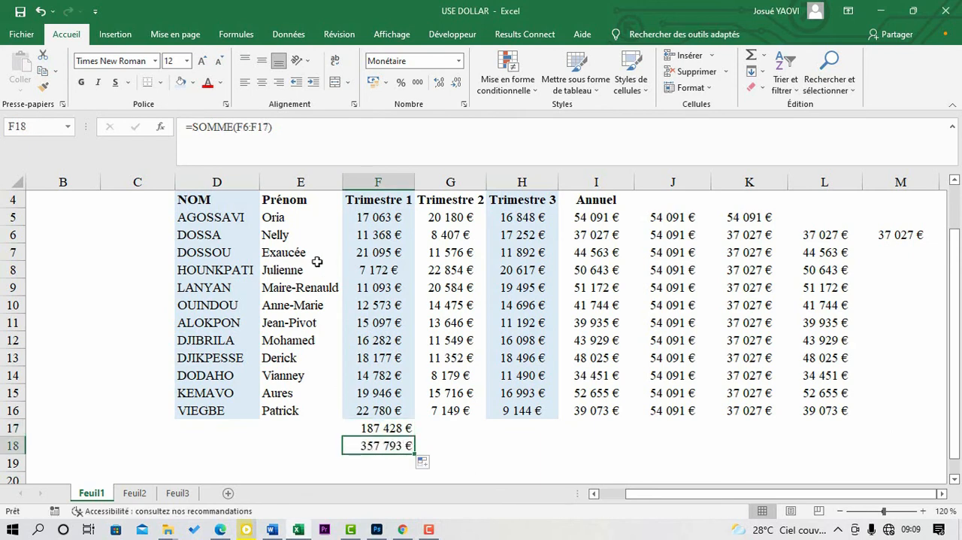
pyautogui.click(401, 429)
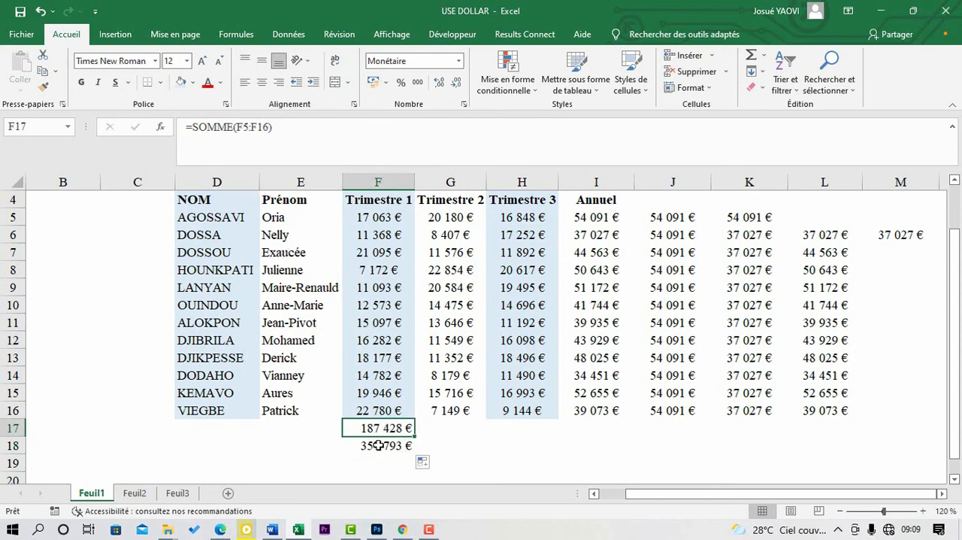
pyautogui.click(378, 446)
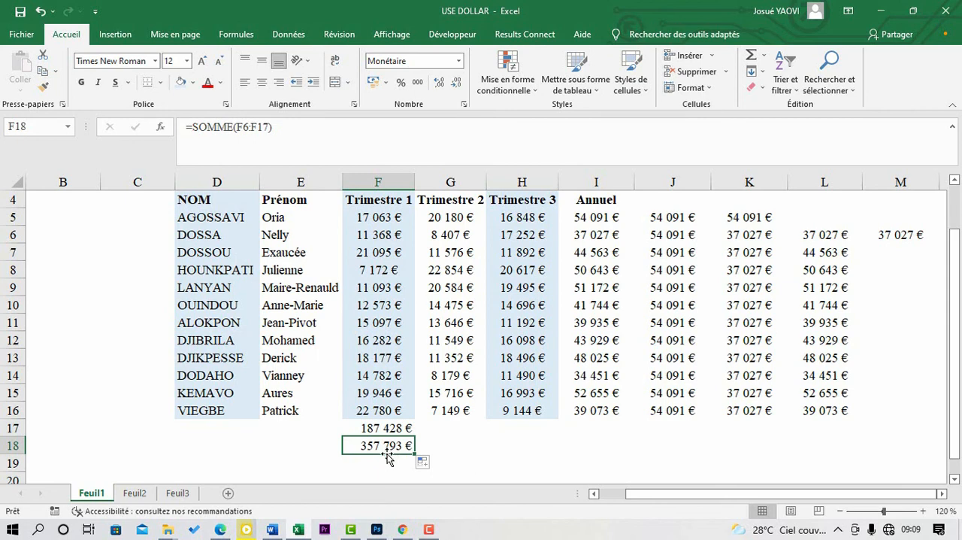
# Step: Make the range in the F17 total fully absolute so the formula reads =SOMME($F$5:$F$16)
pyautogui.click(382, 429)
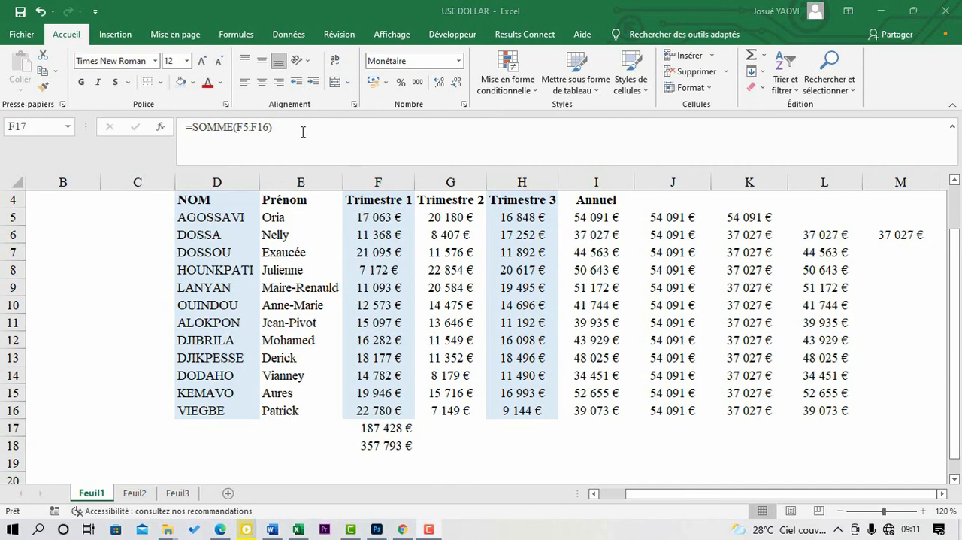
pyautogui.click(268, 129)
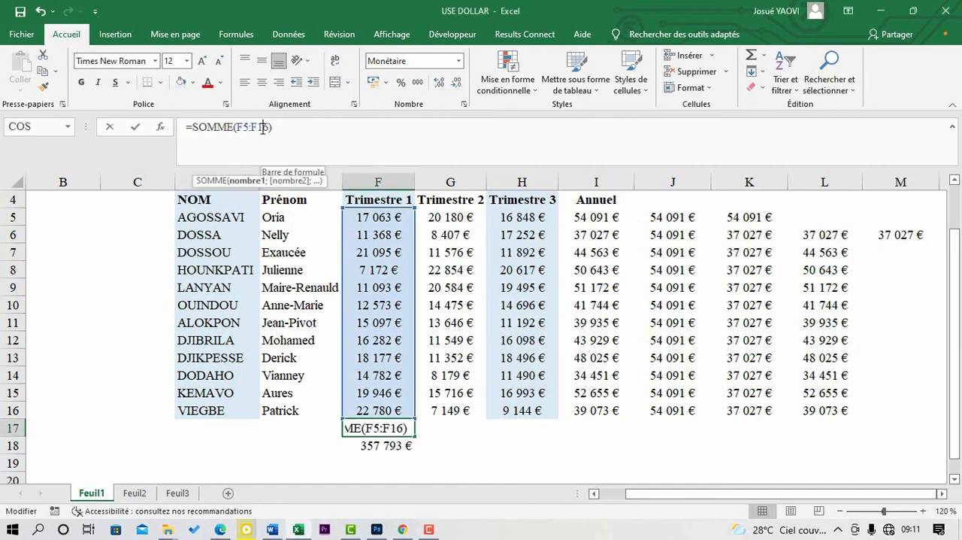
pyautogui.moveTo(269, 127); pyautogui.dragTo(236, 127)
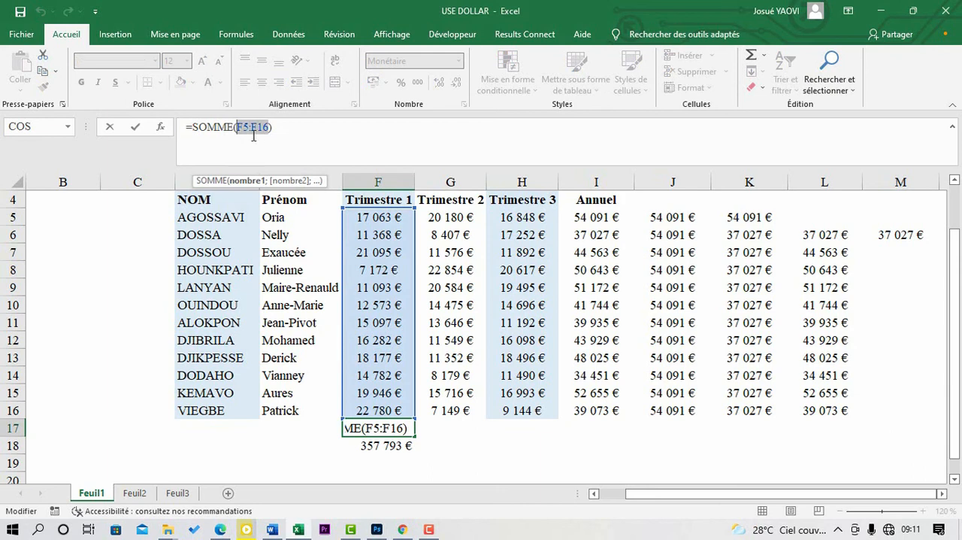
pyautogui.press('F4')
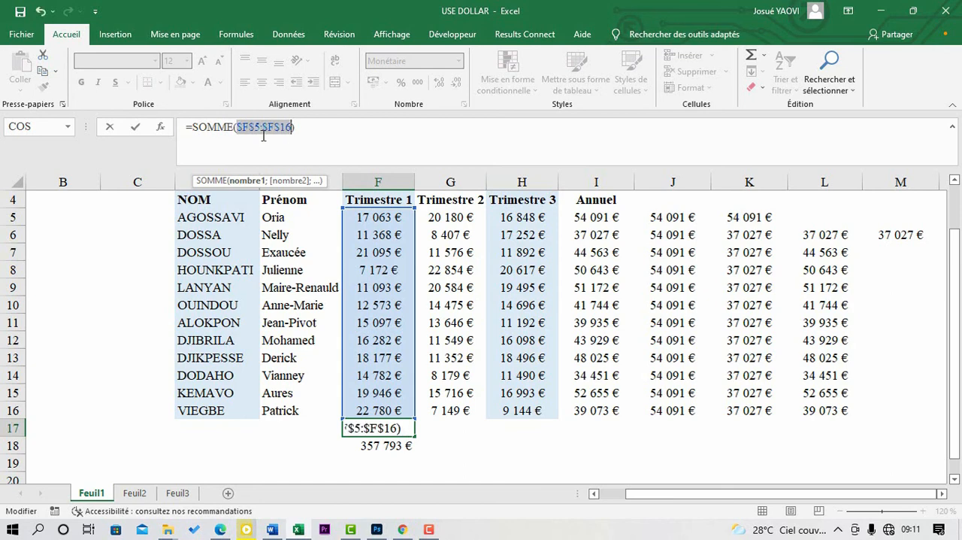
pyautogui.click(313, 125)
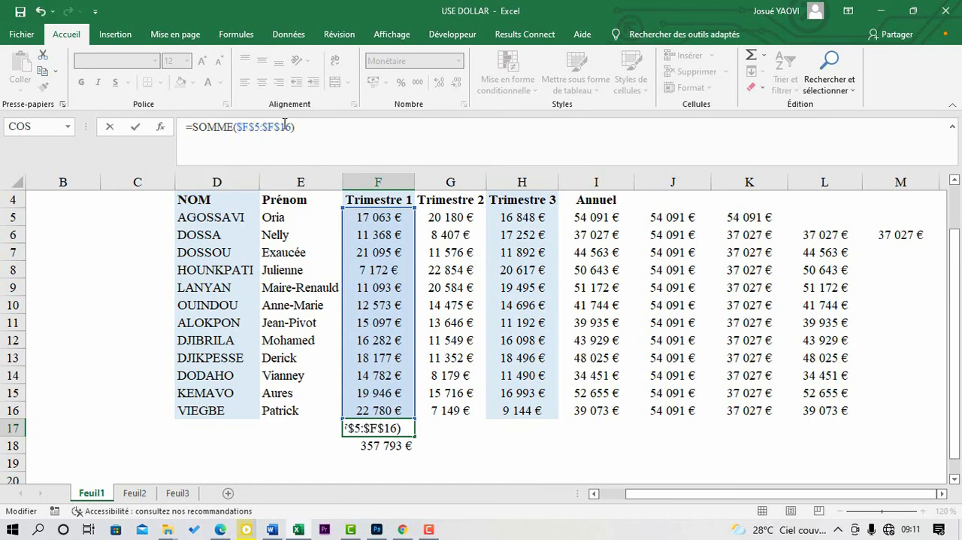
pyautogui.press('Return')
# Step: Fill the absolute F17 formula down over F18 and compare the references in both cells
pyautogui.click(398, 429)
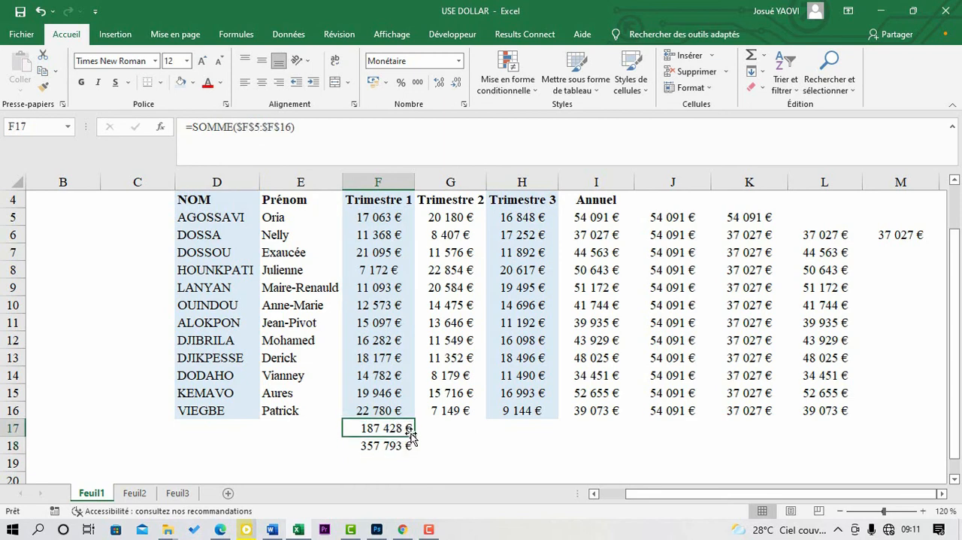
pyautogui.moveTo(411, 436)
pyautogui.mouseDown()
pyautogui.moveTo(406, 447)
pyautogui.moveTo(393, 442)
pyautogui.mouseUp()
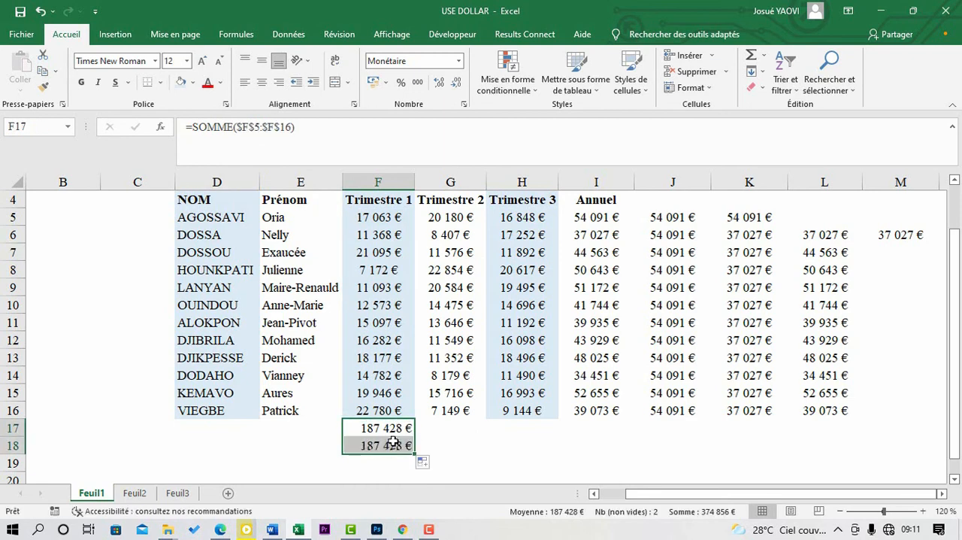
pyautogui.click(393, 429)
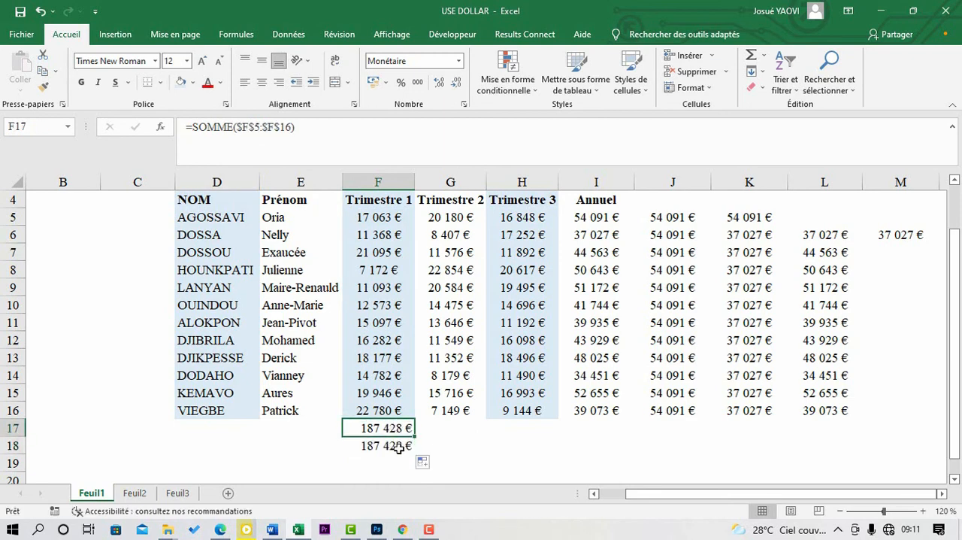
pyautogui.click(399, 446)
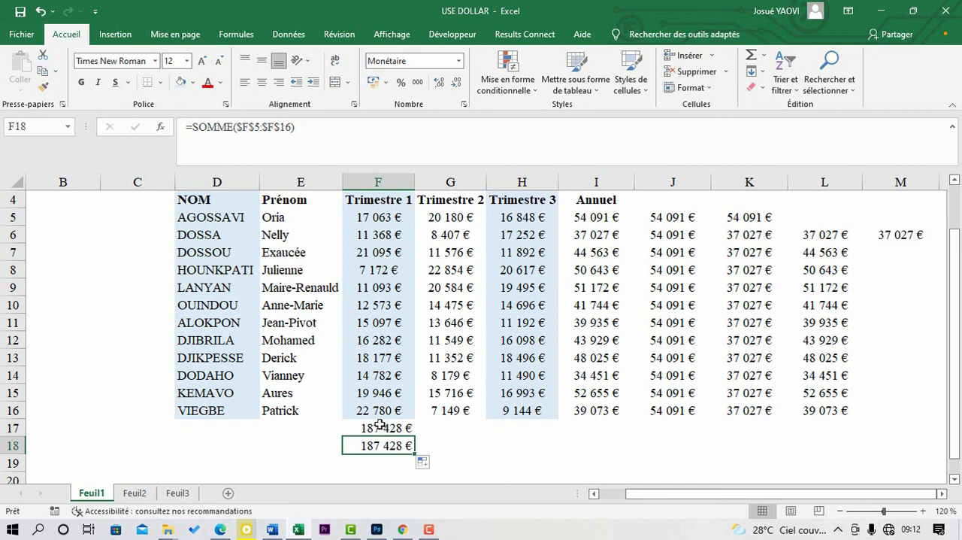
# Step: Fill the absolute F17 formula across into G17 and check the references in the copy
pyautogui.click(380, 428)
pyautogui.moveTo(415, 437); pyautogui.dragTo(481, 435)
pyautogui.click(461, 428)
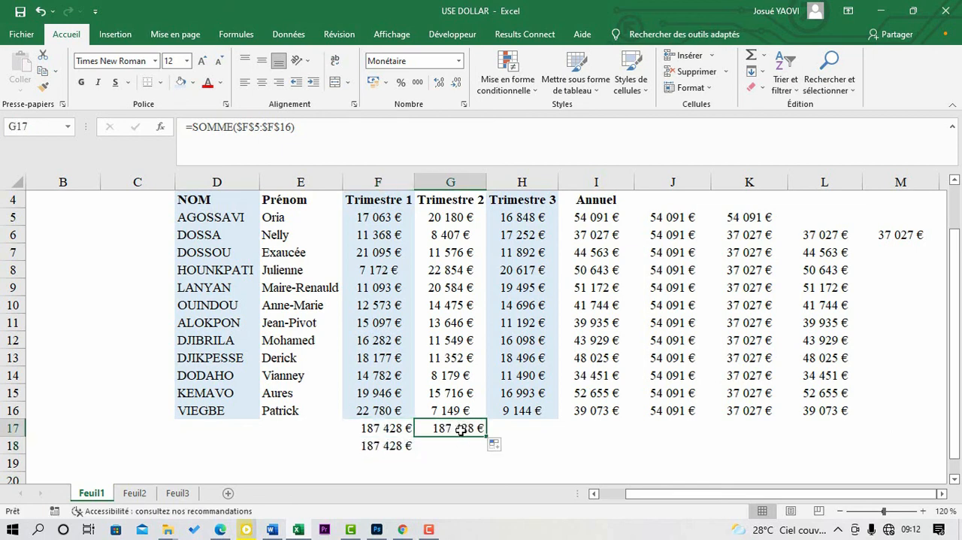